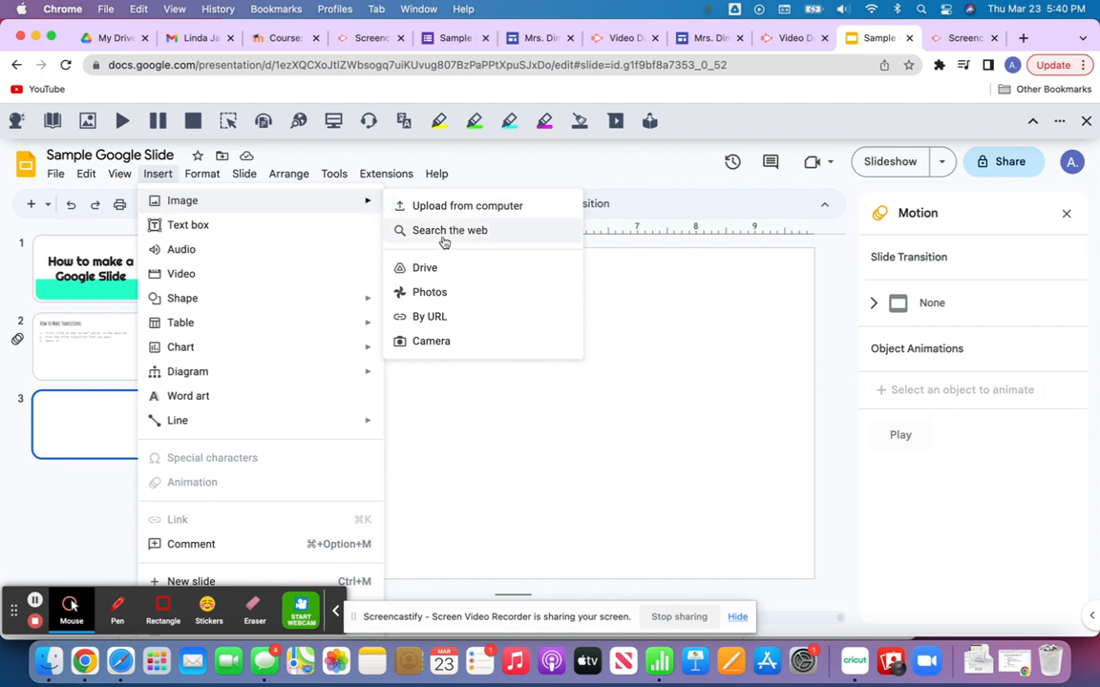
- Search the web from within the presentation for "math teacher memes" images
left_click(444, 232)
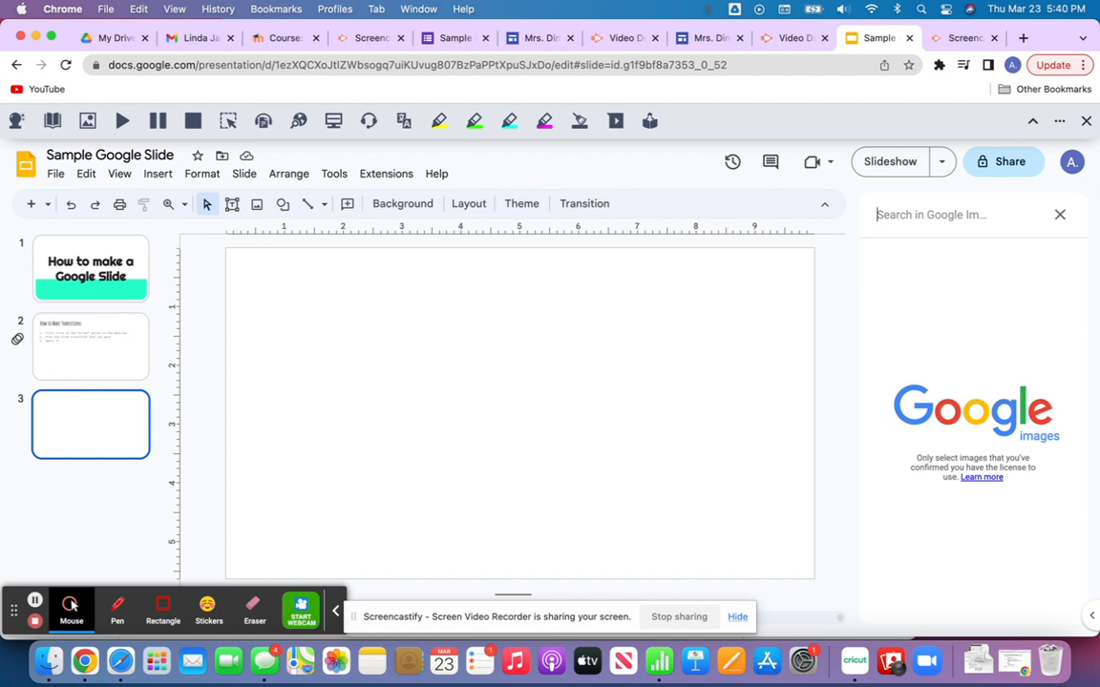
type("math teacher")
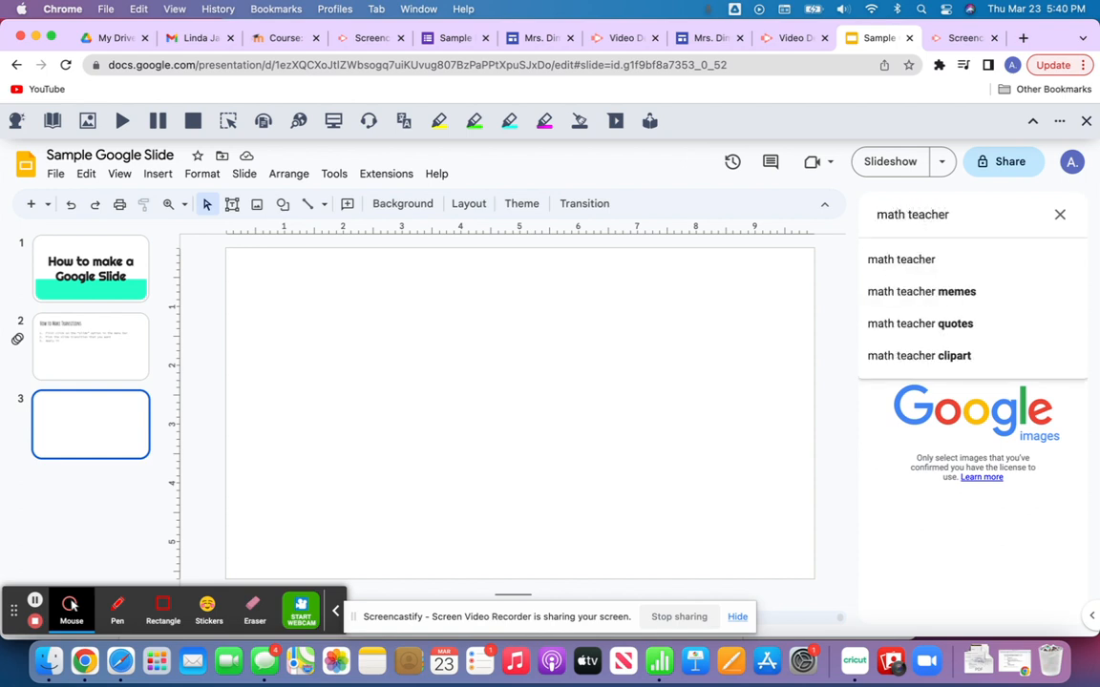
left_click(915, 291)
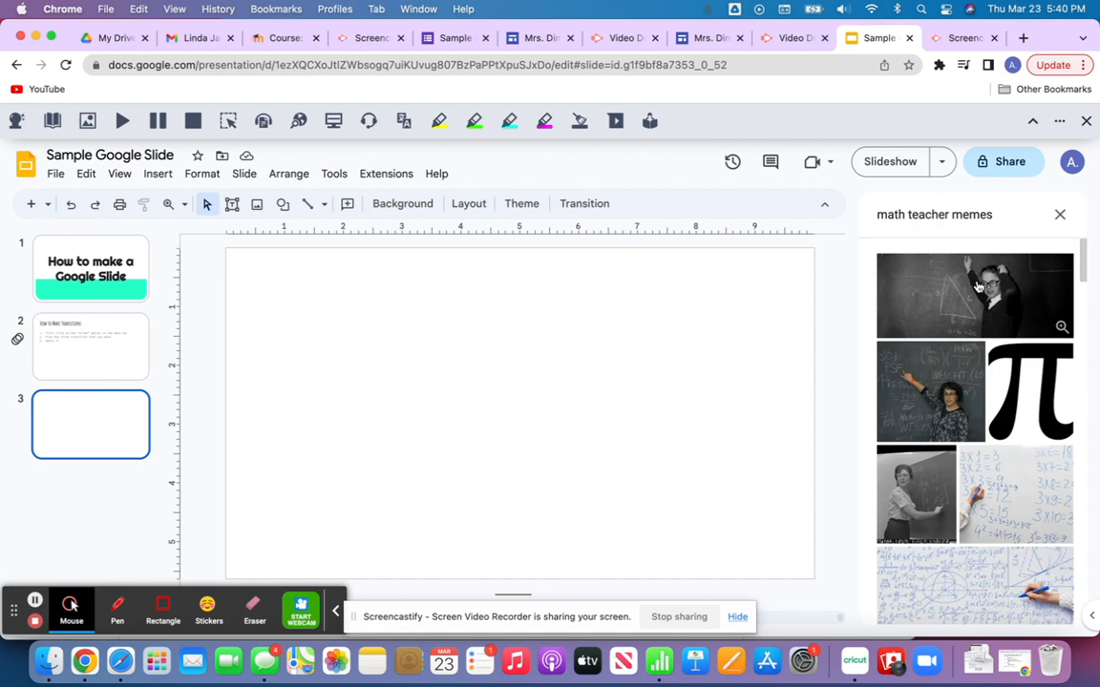
- Look through the image results and insert the black-and-white photo of the man at the blackboard into slide 3
scroll(979, 430, "down", 5)
scroll(981, 574, "down", 3)
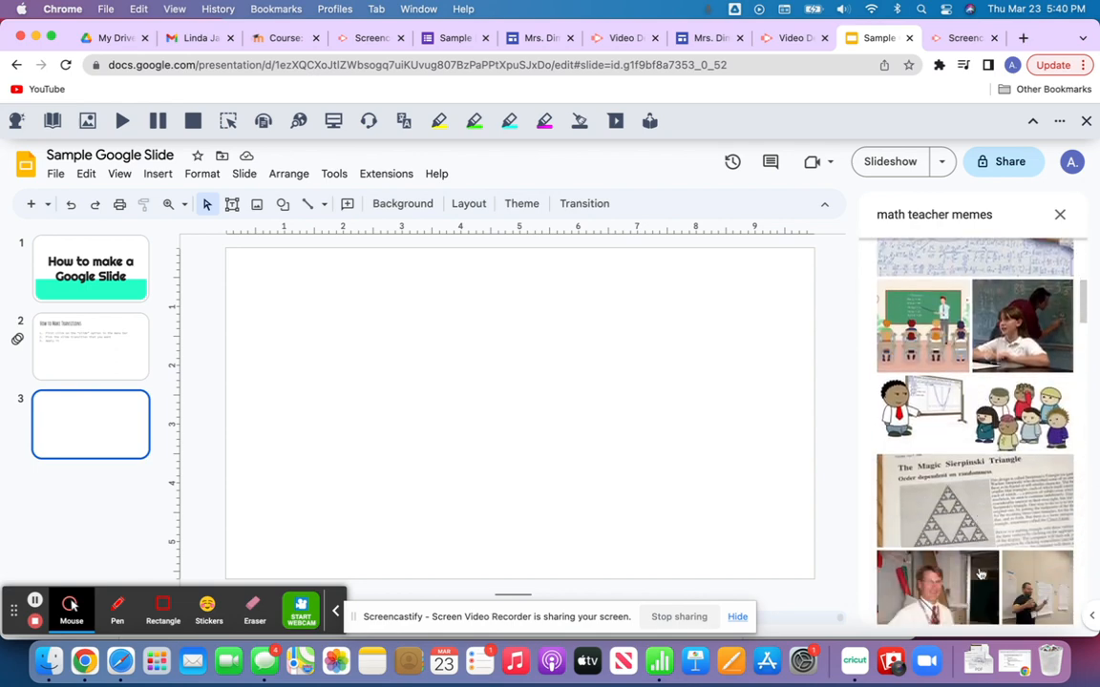
scroll(979, 571, "down", 5)
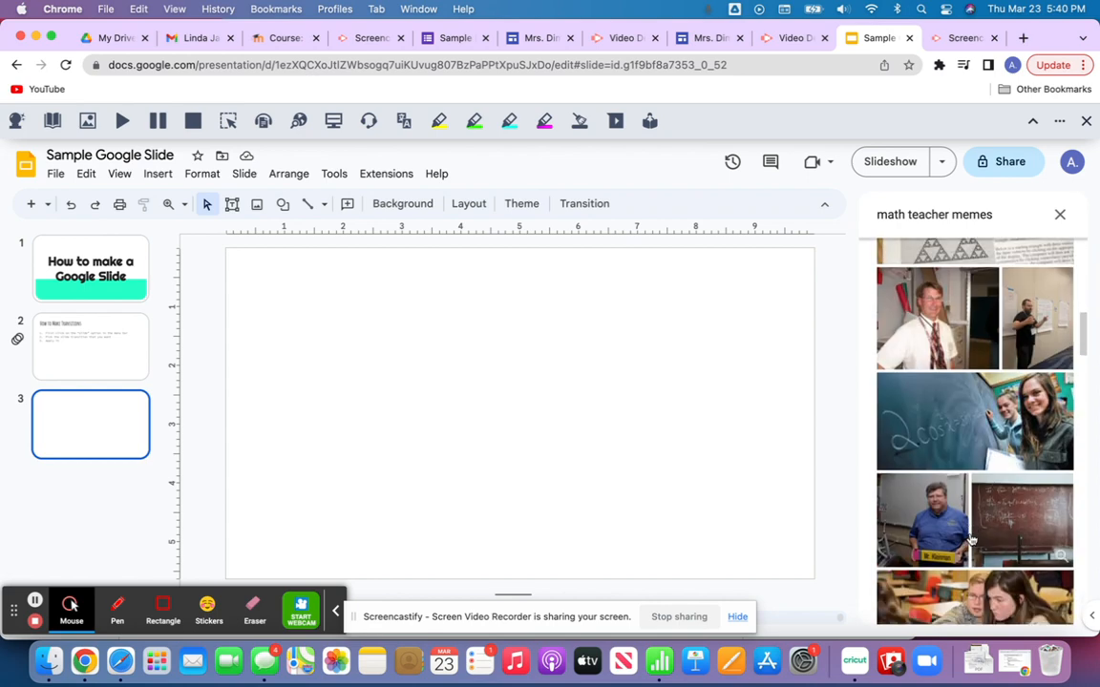
scroll(973, 534, "down", 2)
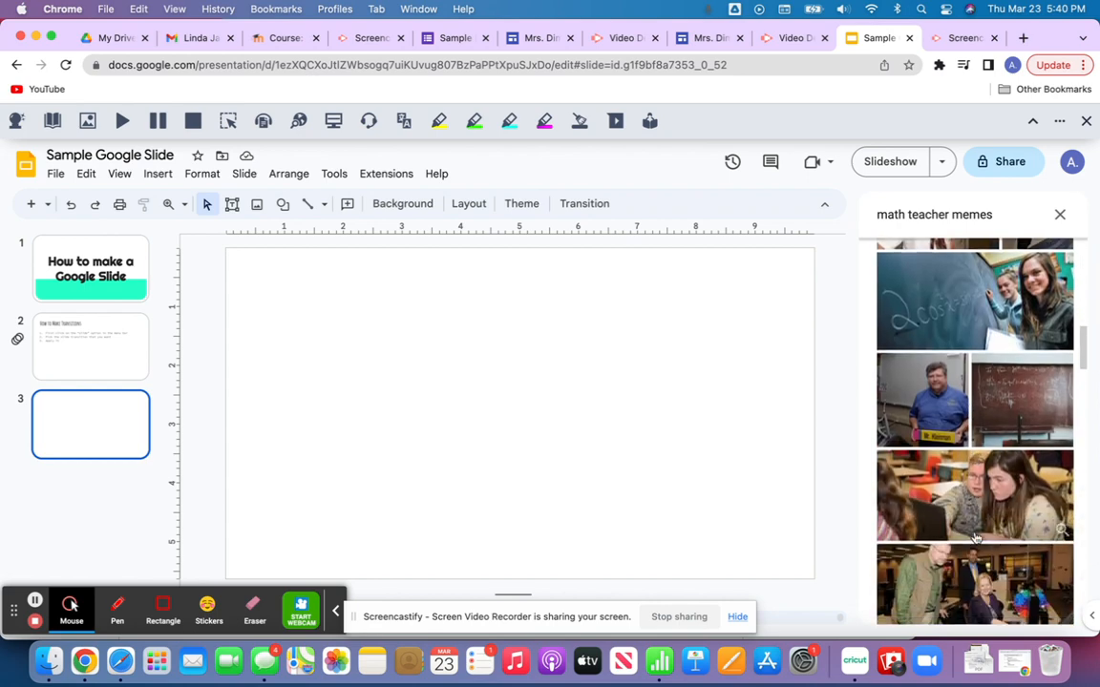
scroll(975, 538, "up", 10)
left_click(1018, 297)
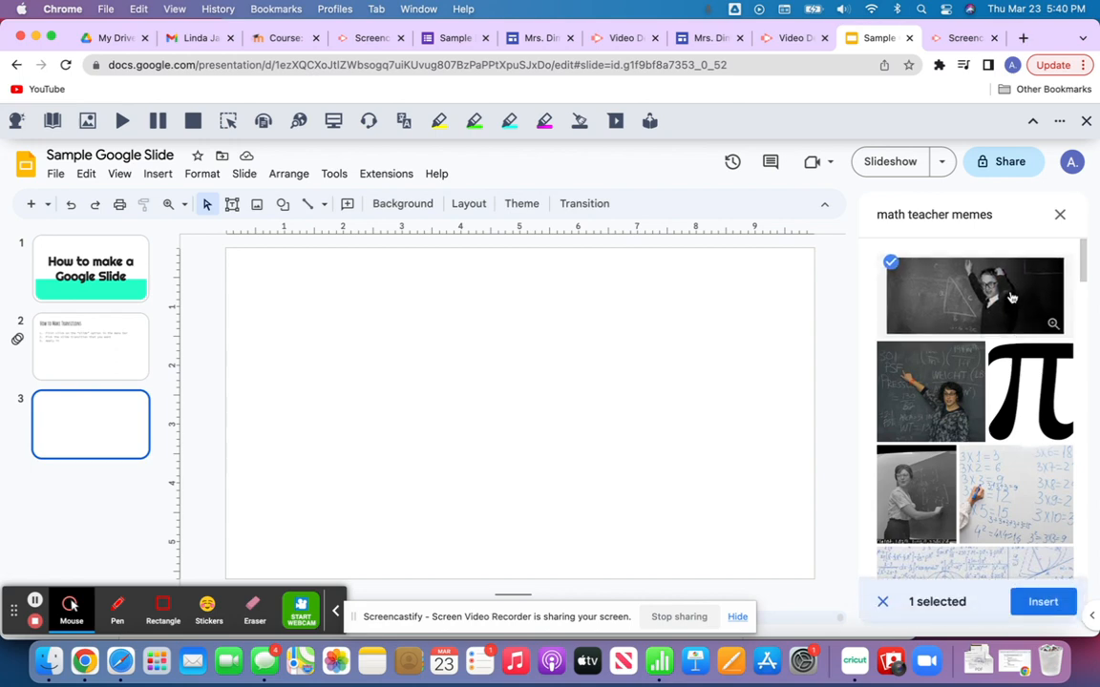
left_click(1044, 602)
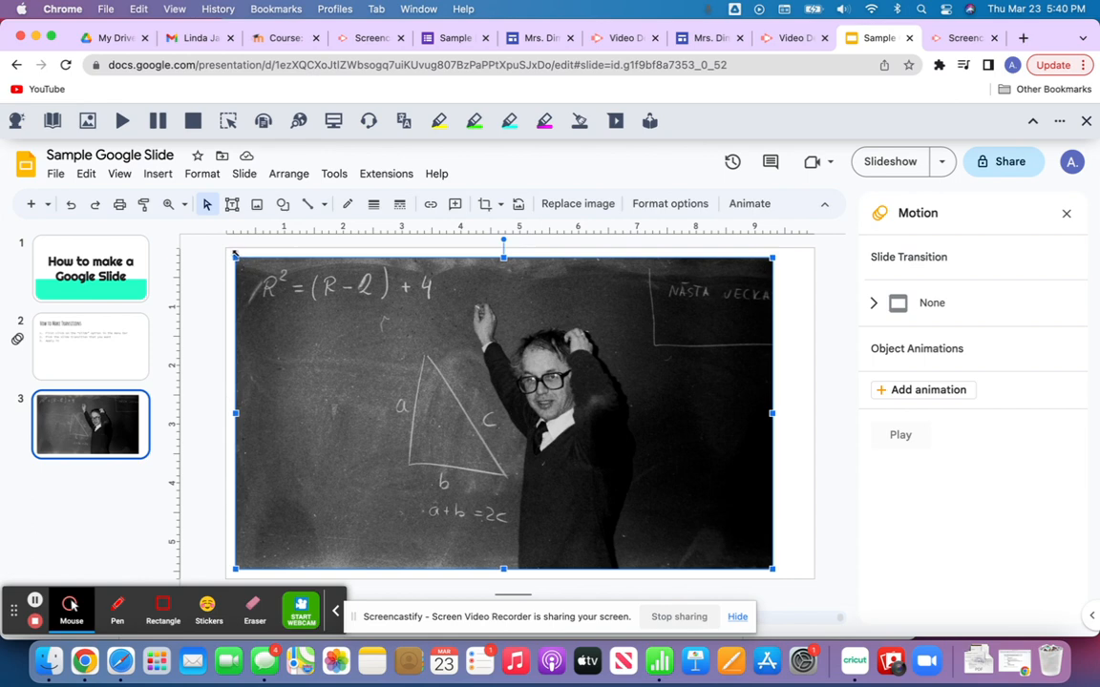
- Shrink the blackboard photo and position it centered in the upper part of slide 3, leaving room below
left_click_drag(234, 256, 369, 314)
left_click(502, 414)
left_click_drag(502, 414, 411, 380)
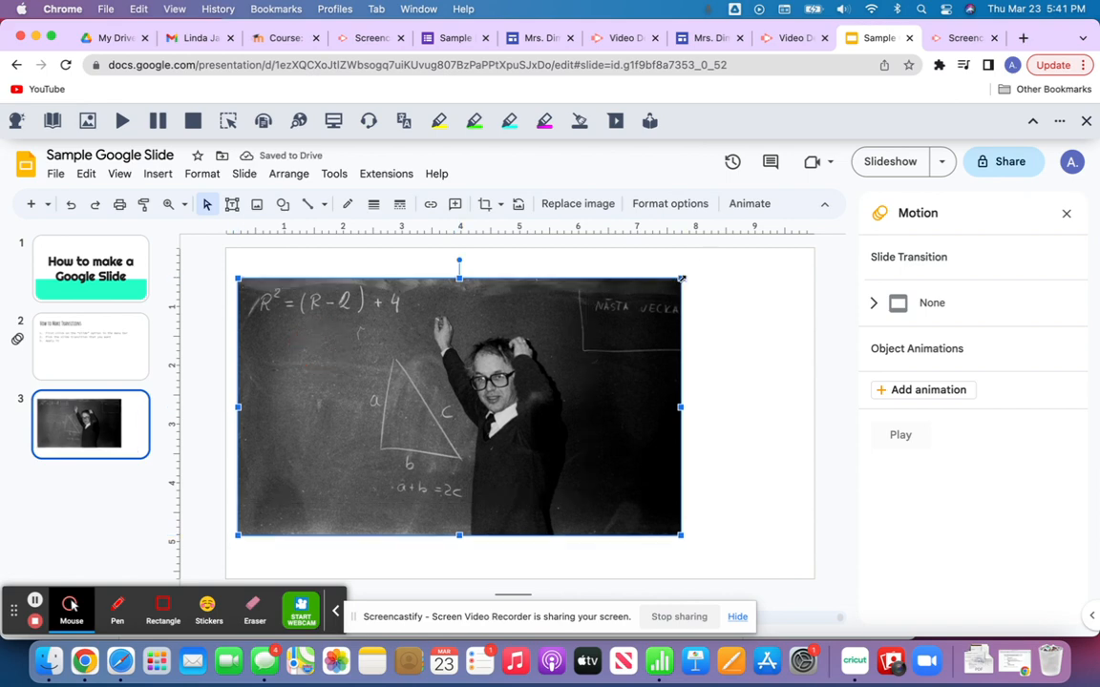
left_click_drag(679, 279, 410, 305)
left_click_drag(468, 344, 523, 312)
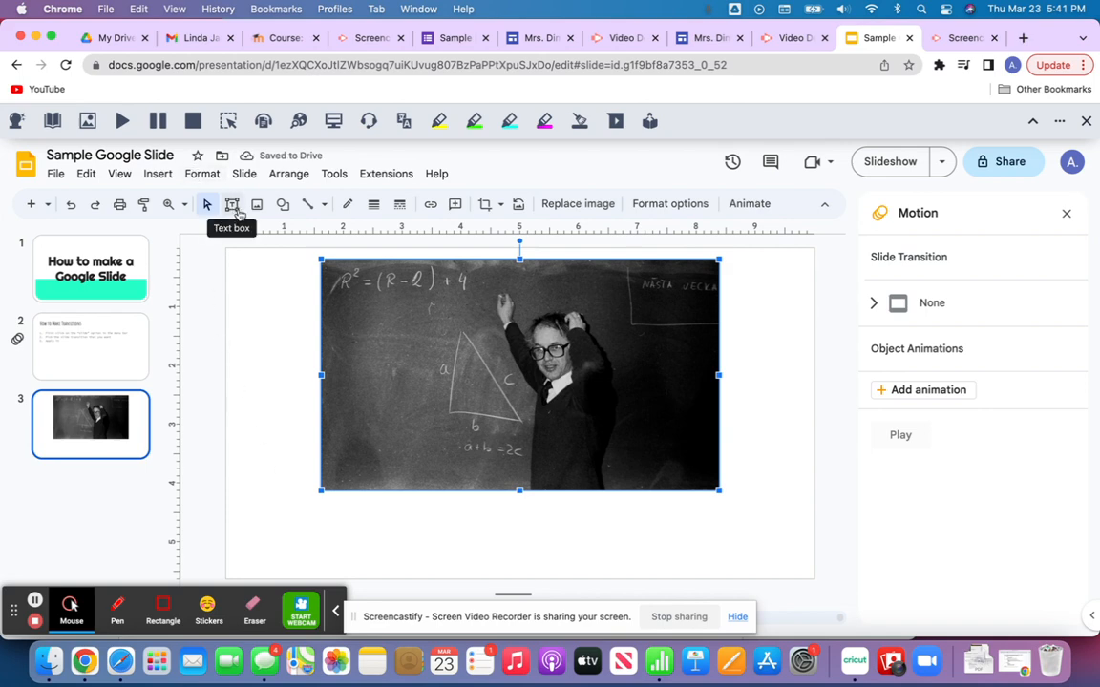
- Add a text box below the photo with the caption "This is Me in 50 years."
left_click(233, 206)
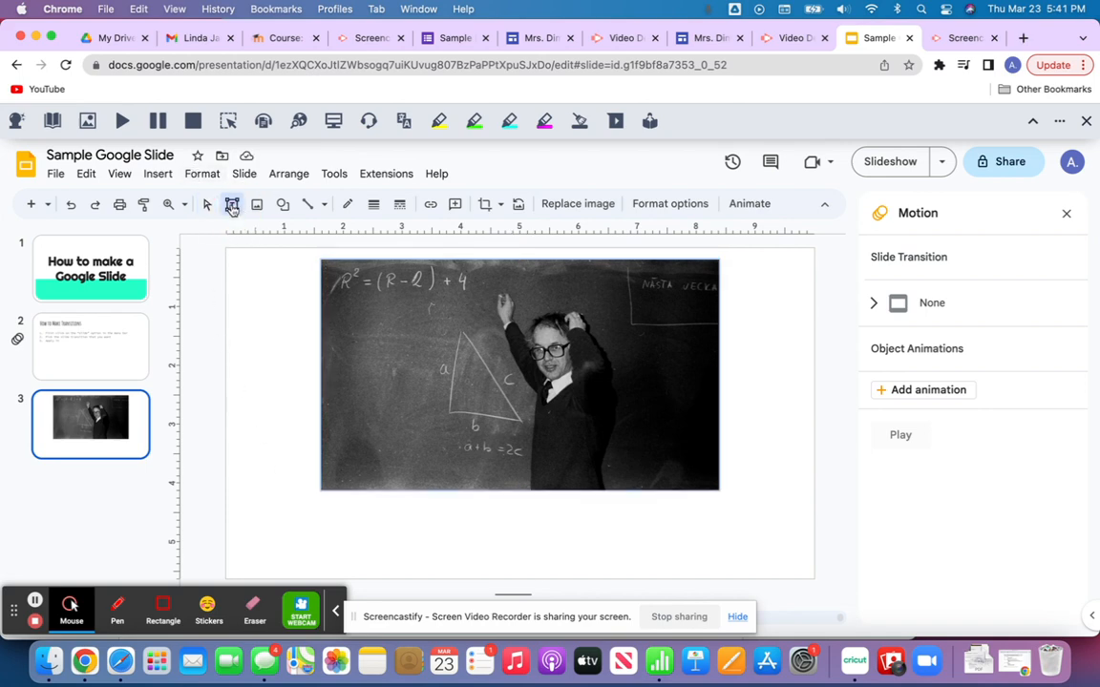
left_click(311, 529)
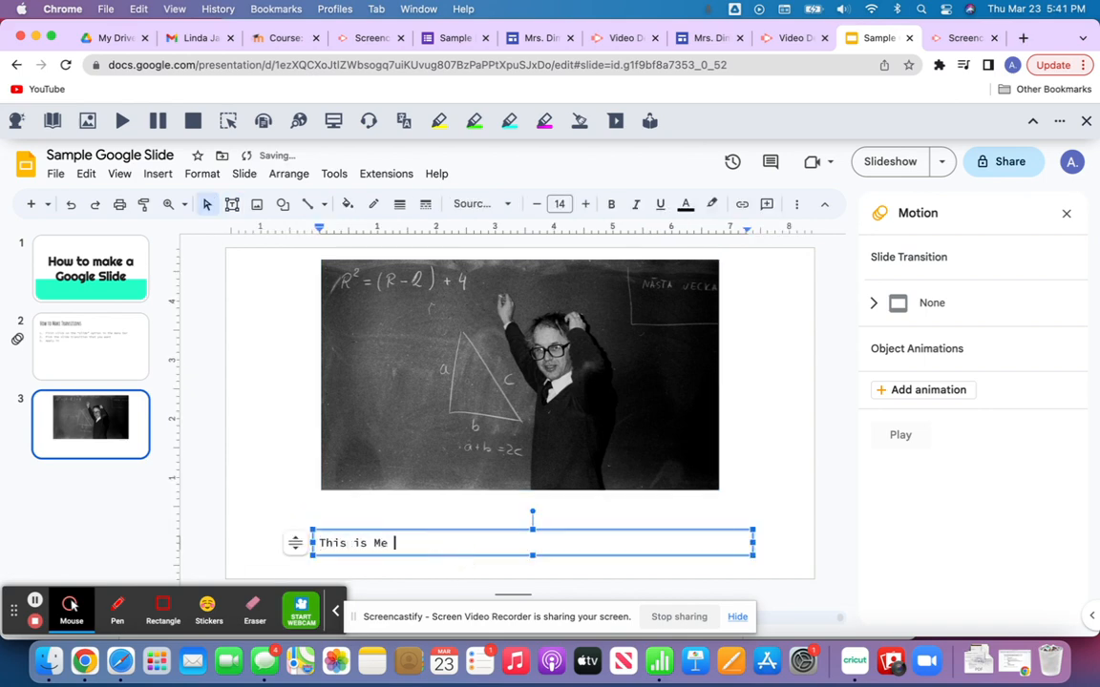
type("This is Me in 50 years.")
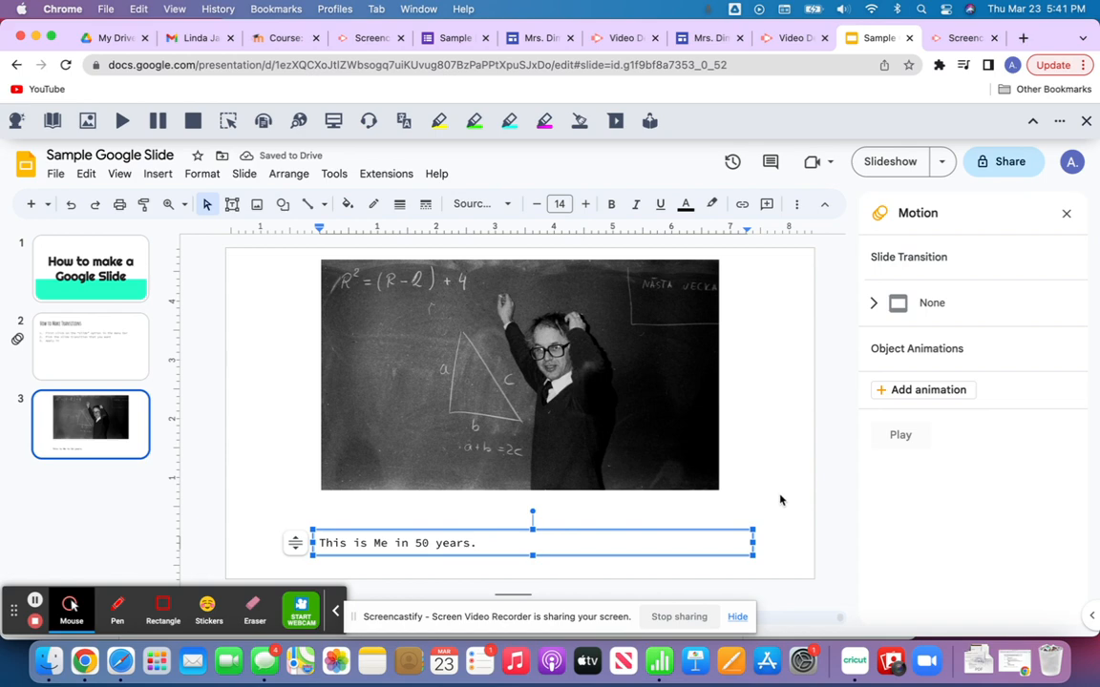
left_click(672, 535)
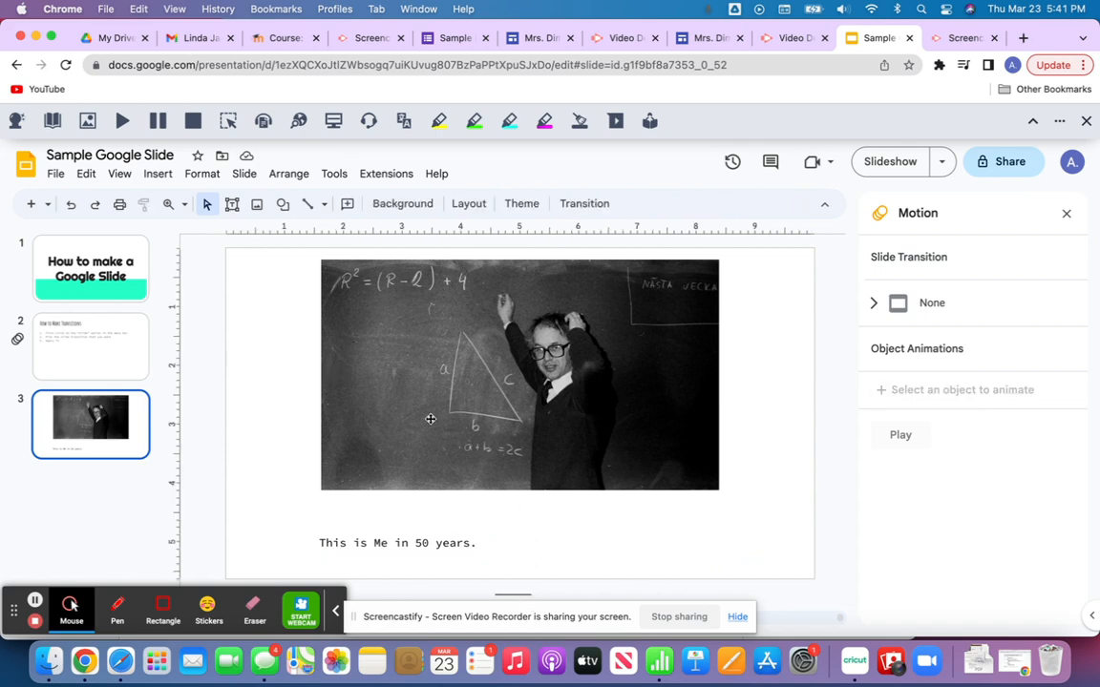
- Add a Blank layout slide after slide 3 and draw a square about 1 inch wide near its upper-left corner
left_click(48, 204)
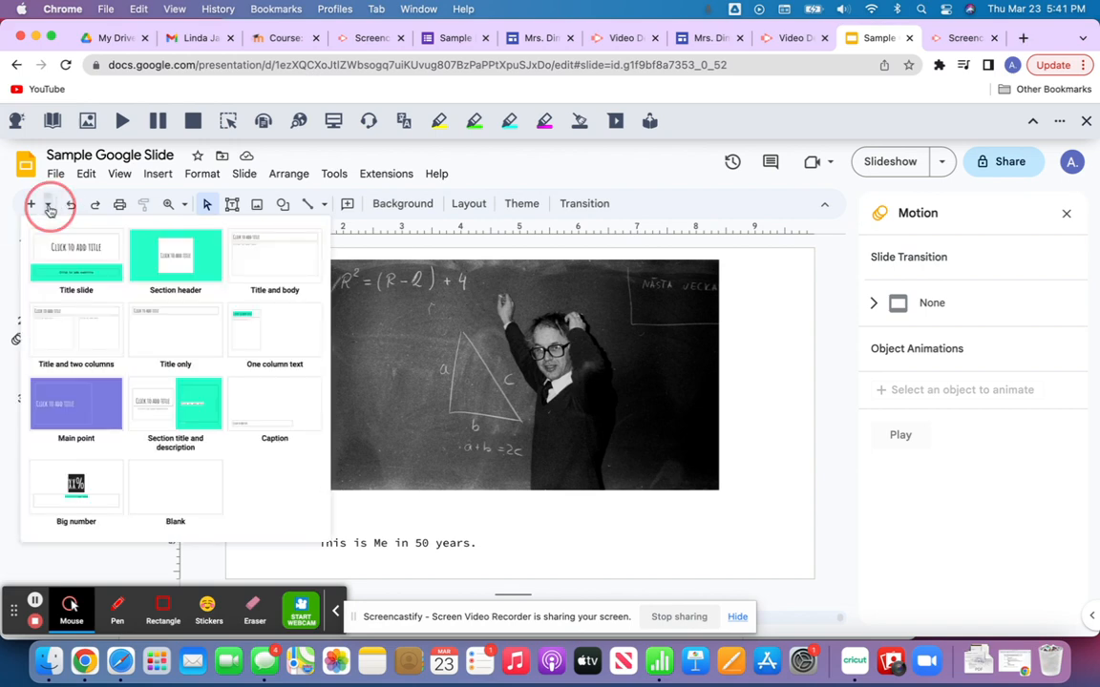
left_click(164, 497)
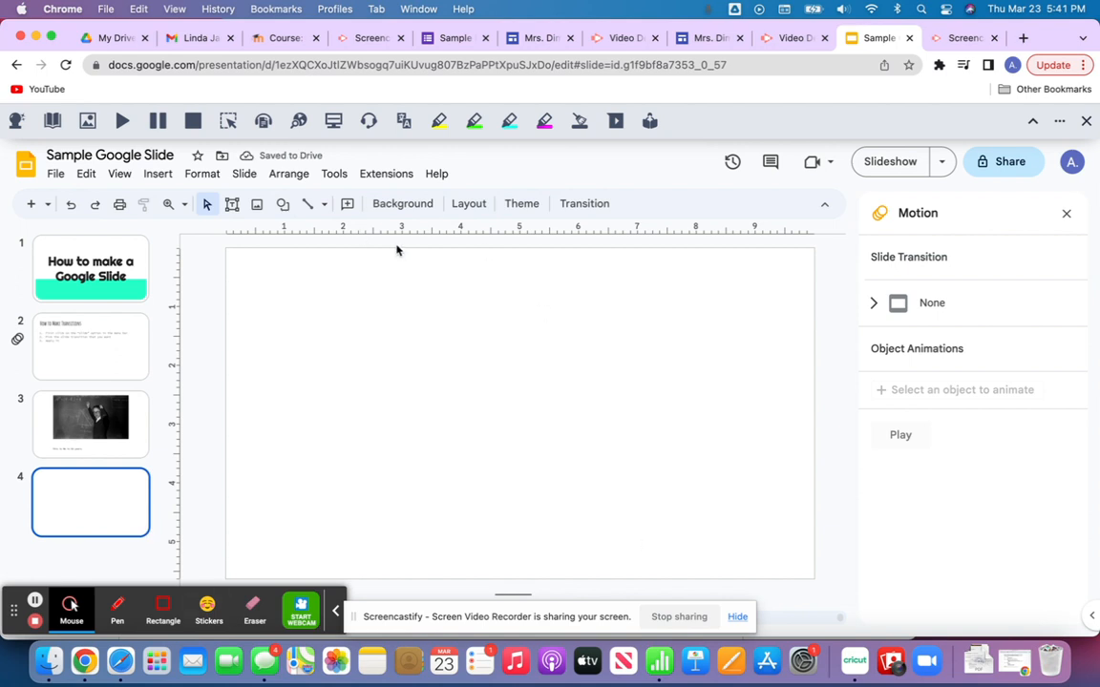
left_click(283, 206)
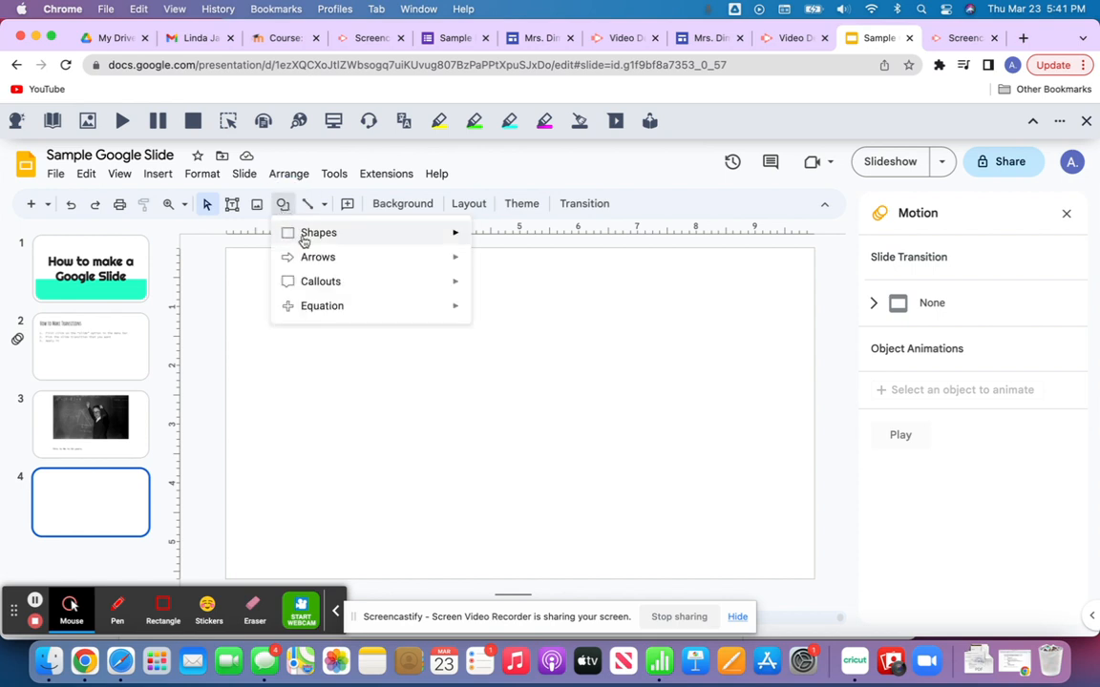
left_click(306, 237)
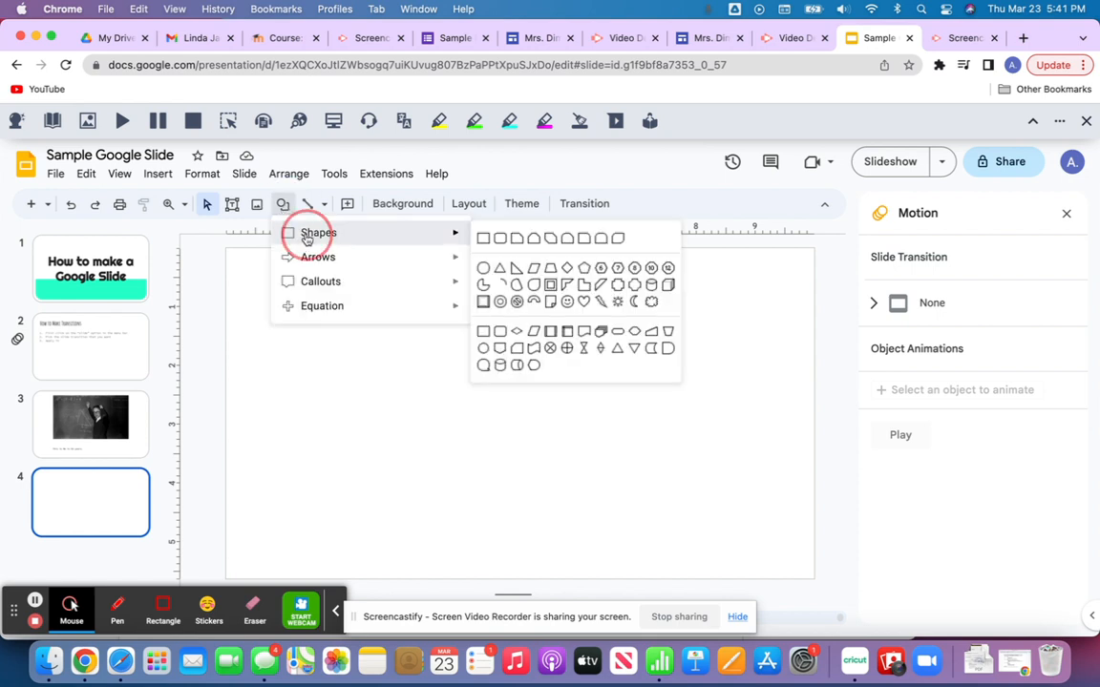
left_click(482, 237)
left_click_drag(263, 279, 322, 337)
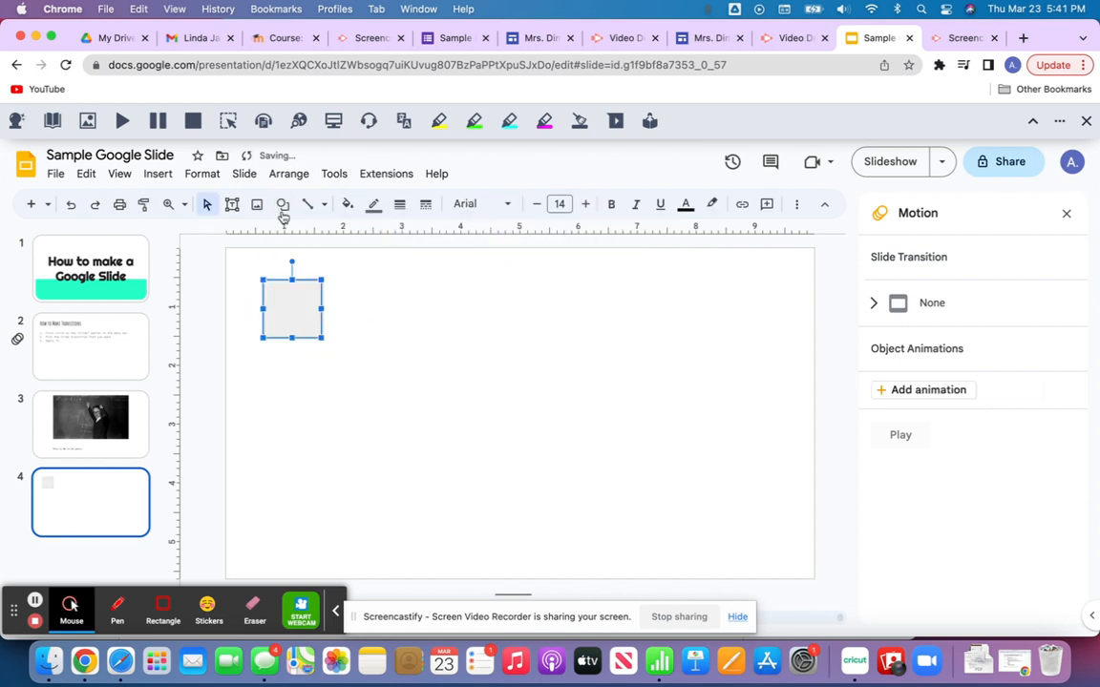
- Draw a regular pentagon about 1.3 inches wide to the right of the square on slide 4
left_click(283, 204)
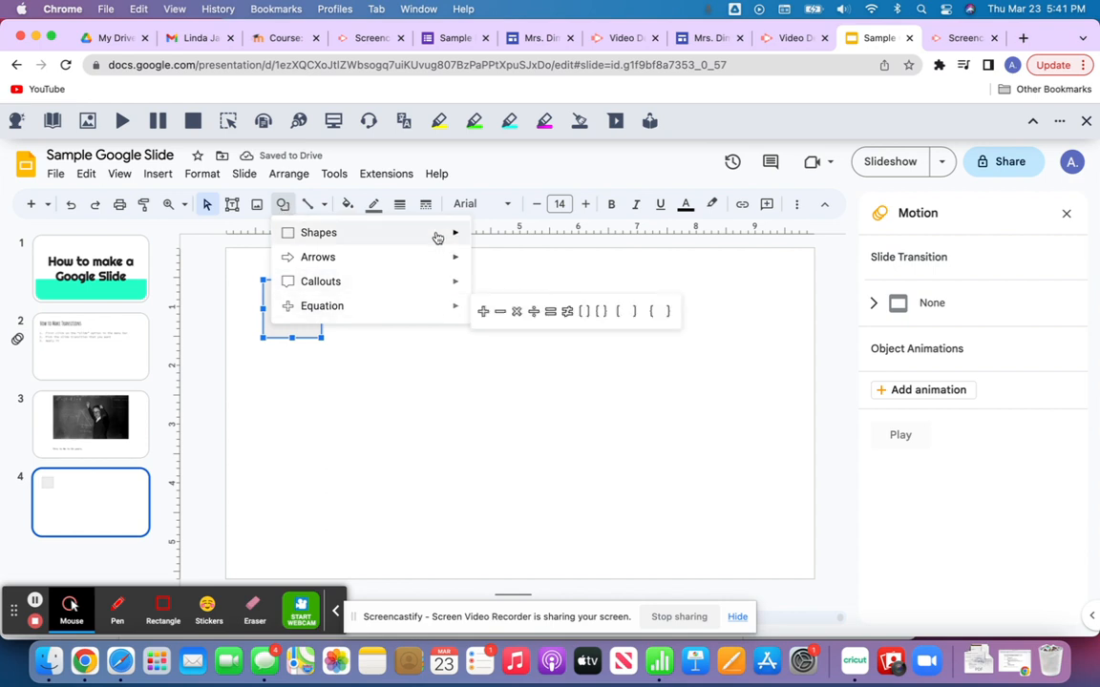
mouse_move(434, 235)
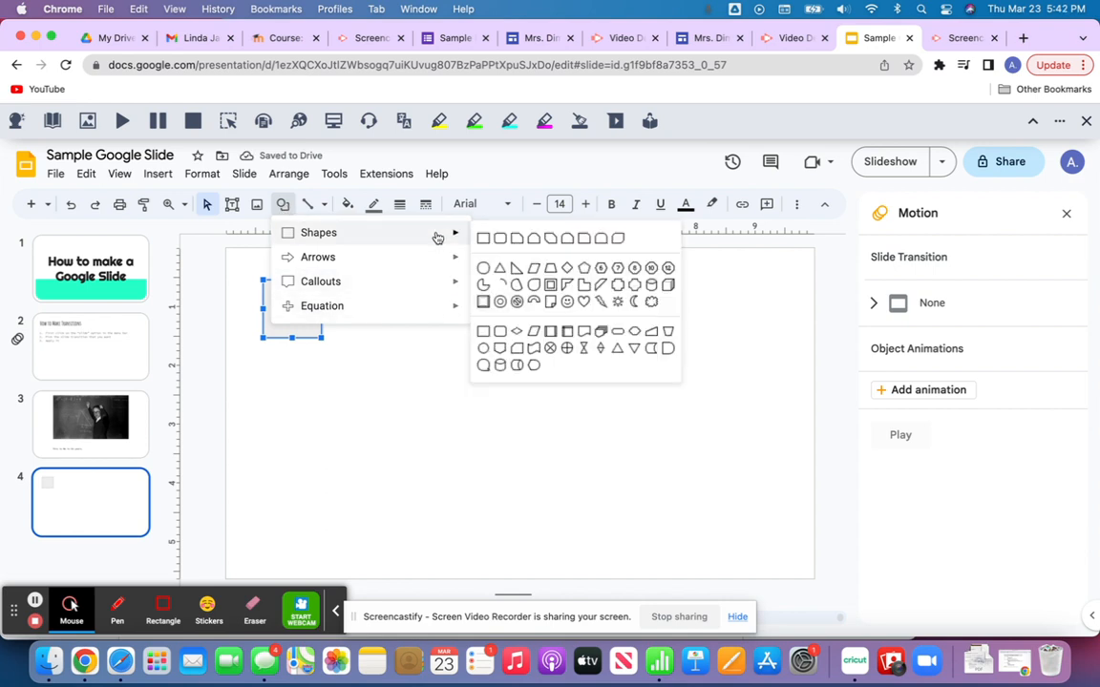
left_click(583, 271)
left_click_drag(382, 291, 458, 356)
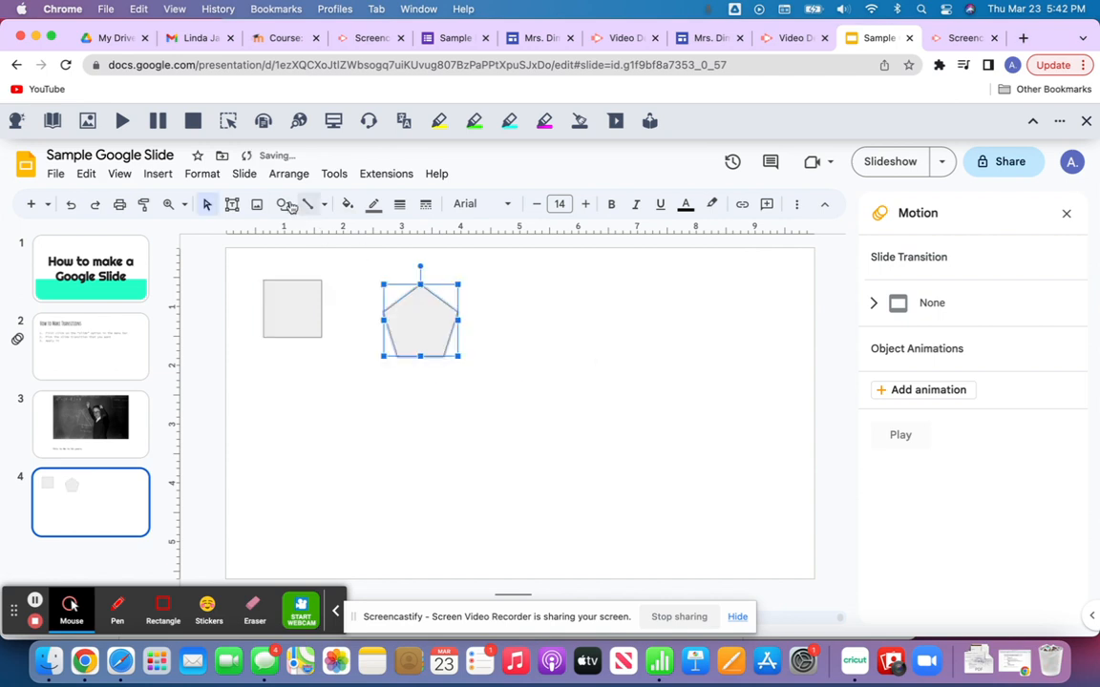
left_click(327, 408)
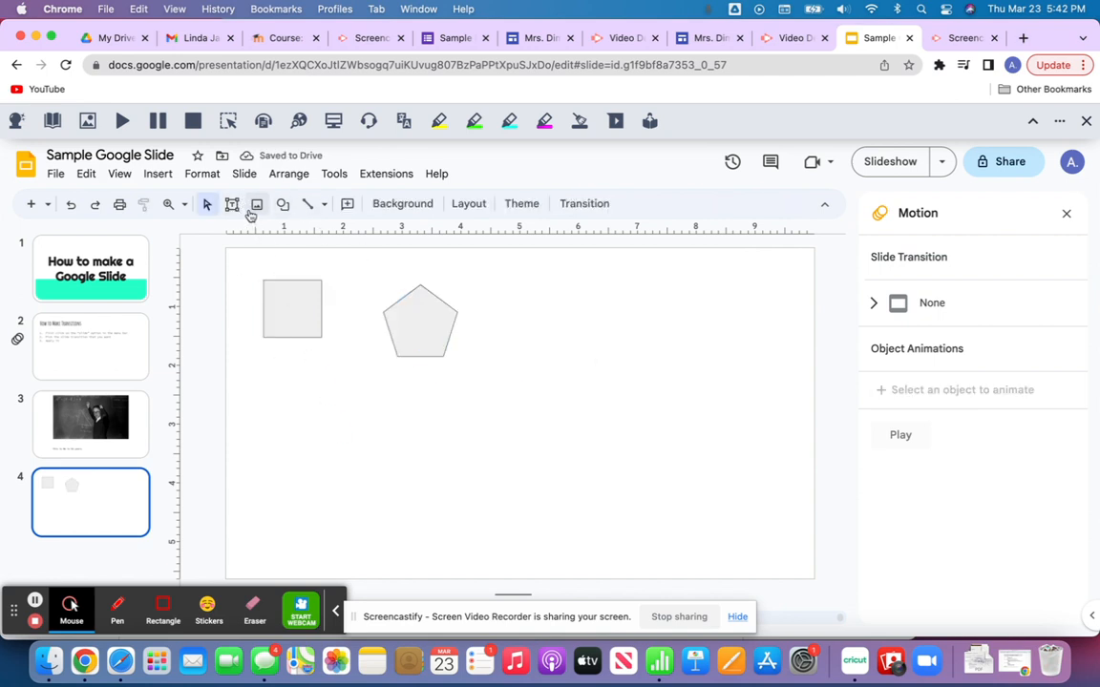
- Draw a heart shape about 1.9 inches wide to the right of the pentagon
left_click(283, 204)
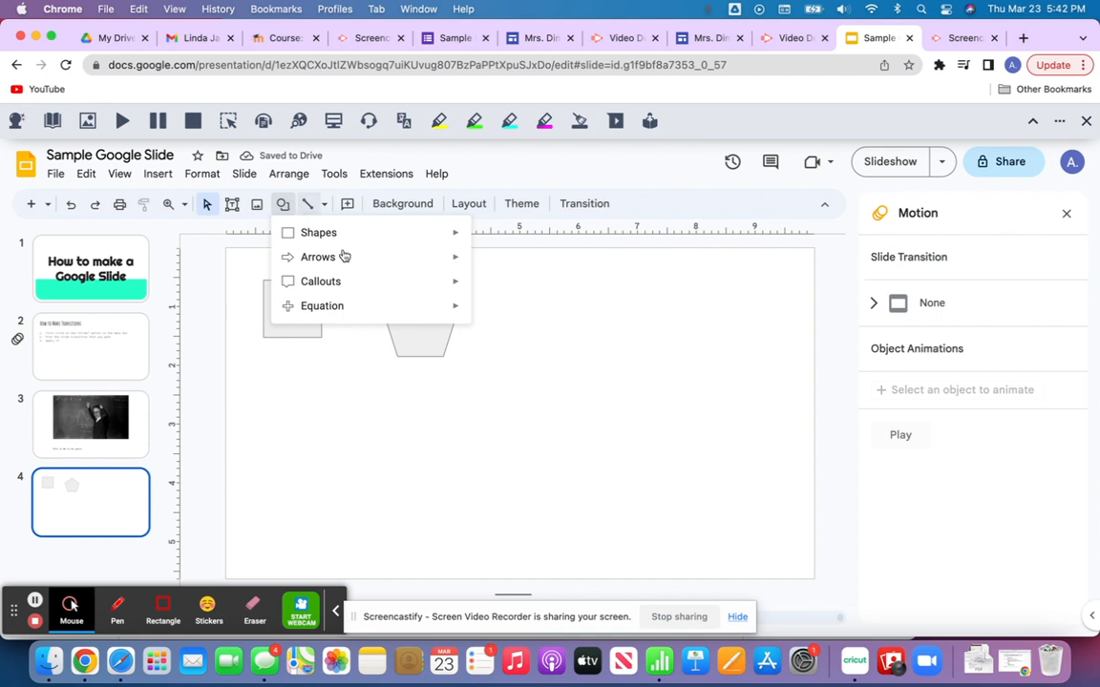
mouse_move(361, 235)
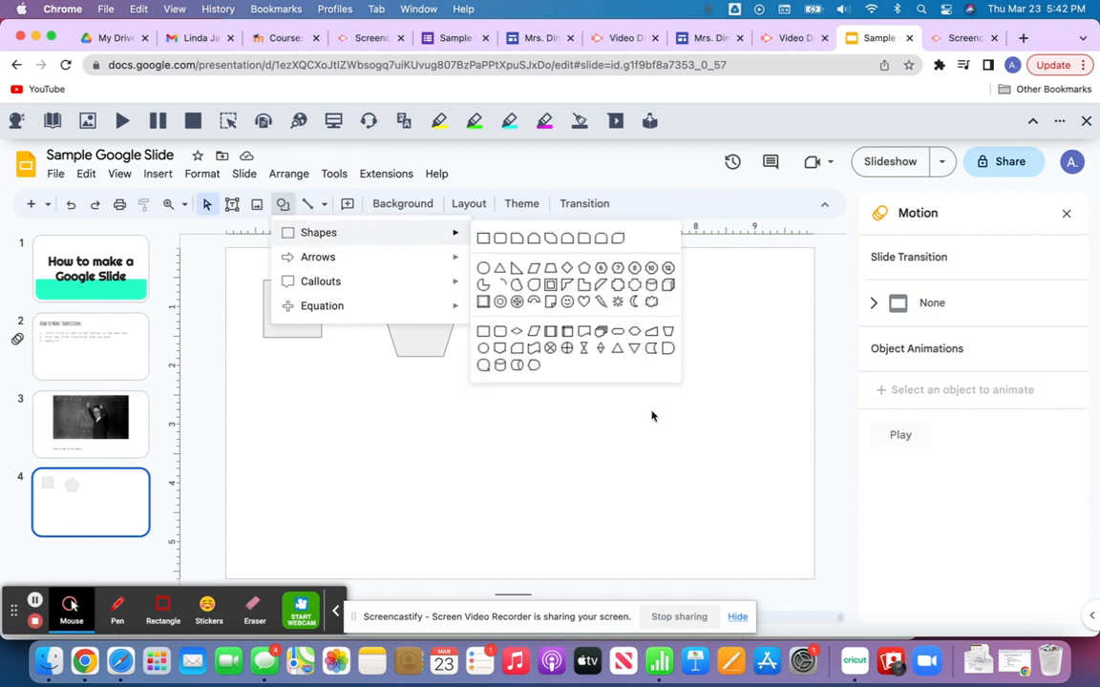
left_click(584, 303)
left_click_drag(558, 299, 671, 403)
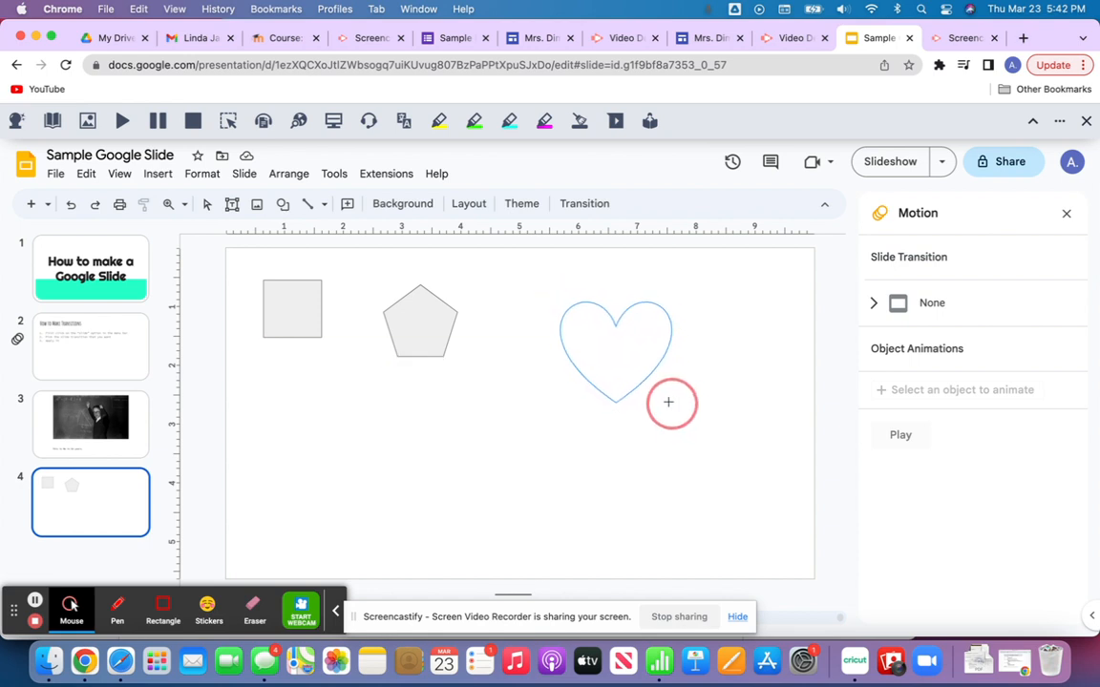
- Arrange the square, pentagon and heart in a row across the slide's lower half, shrinking the heart to about 1.5 inches wide
left_click_drag(280, 318, 353, 472)
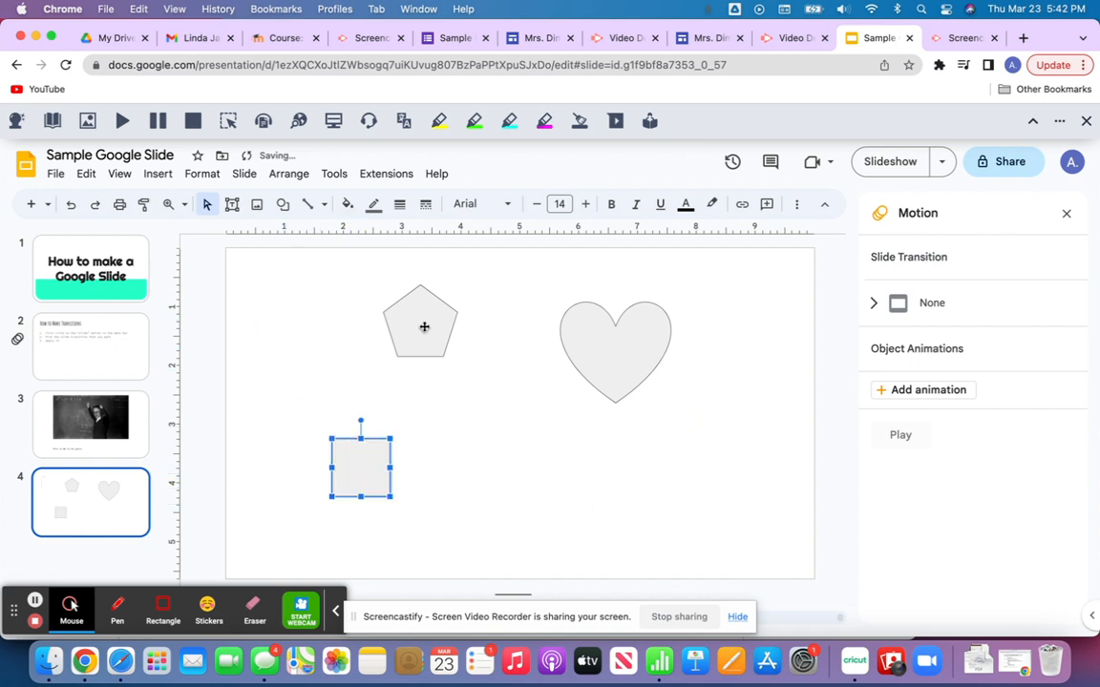
left_click_drag(425, 321, 507, 462)
left_click_drag(634, 348, 663, 466)
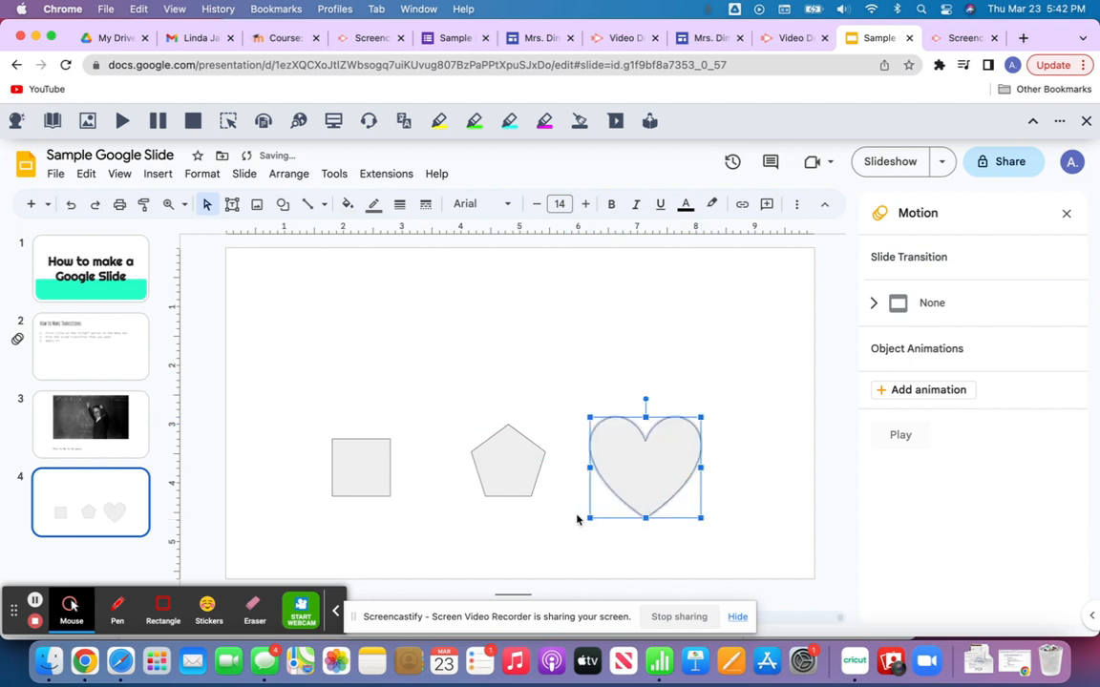
left_click_drag(587, 518, 611, 495)
left_click_drag(648, 456, 649, 467)
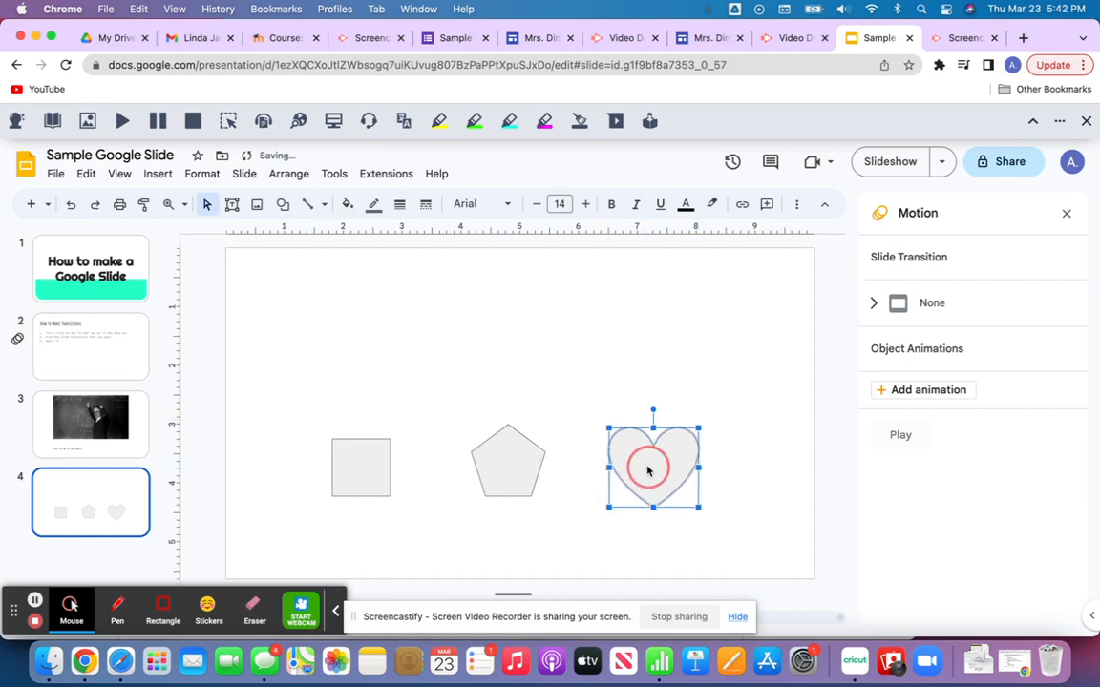
left_click(439, 339)
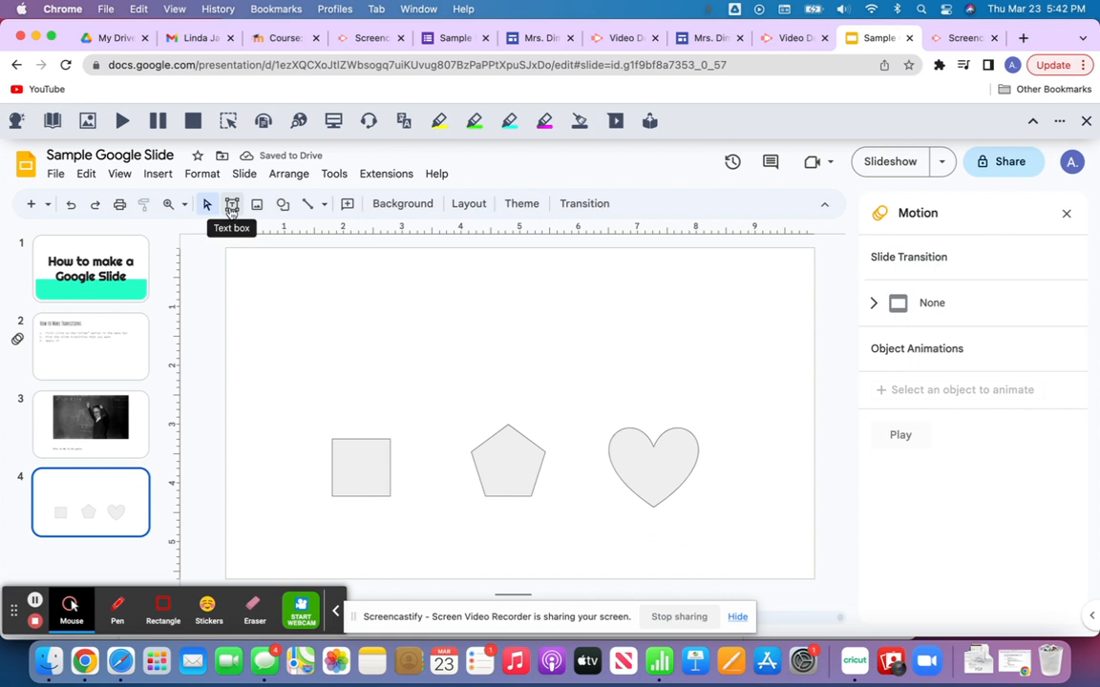
- Add a text box reading "Name the shape that is not a polygon." above the shapes and shift it slightly right and down
left_click(231, 206)
left_click(314, 294)
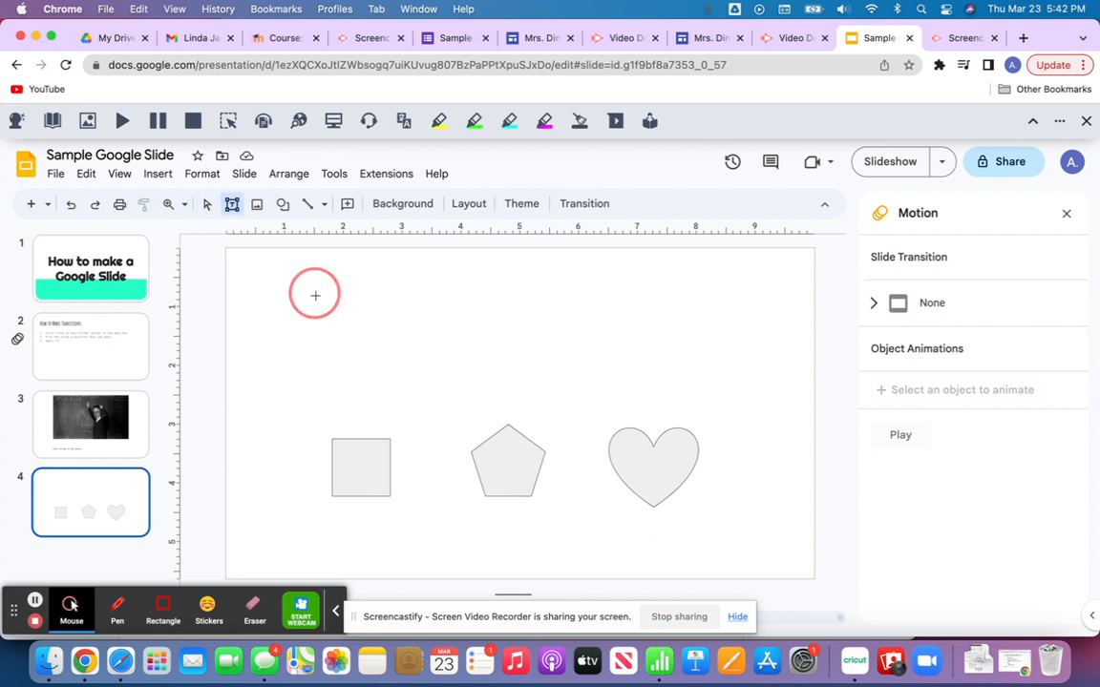
type("Name the shape that is not a polygon.")
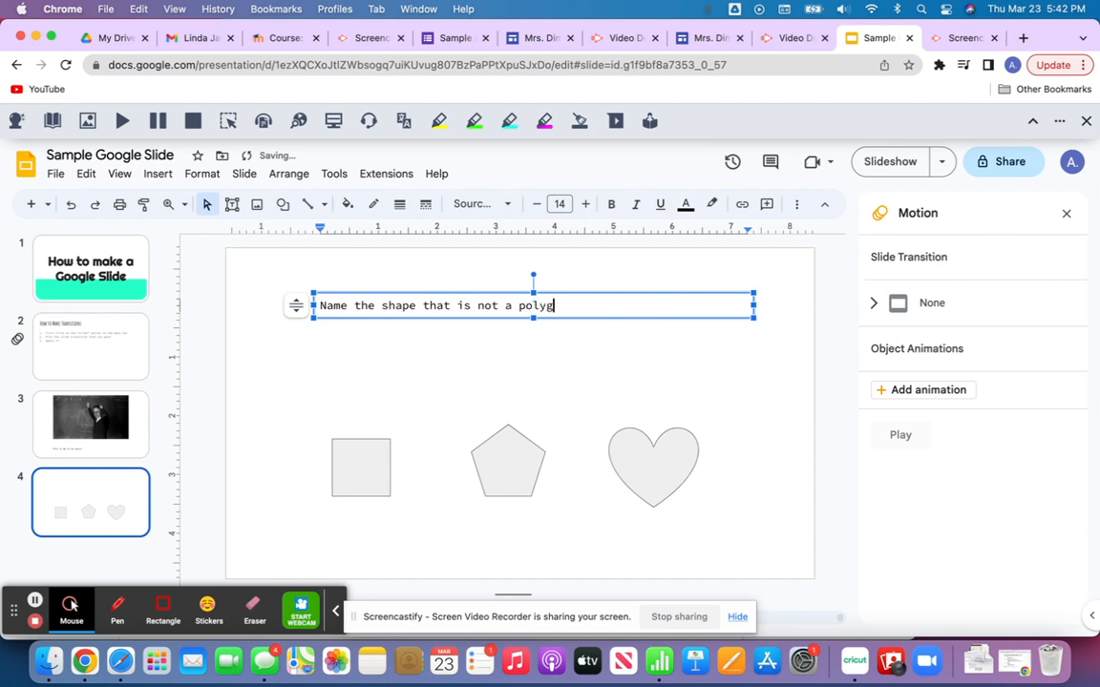
left_click(312, 389)
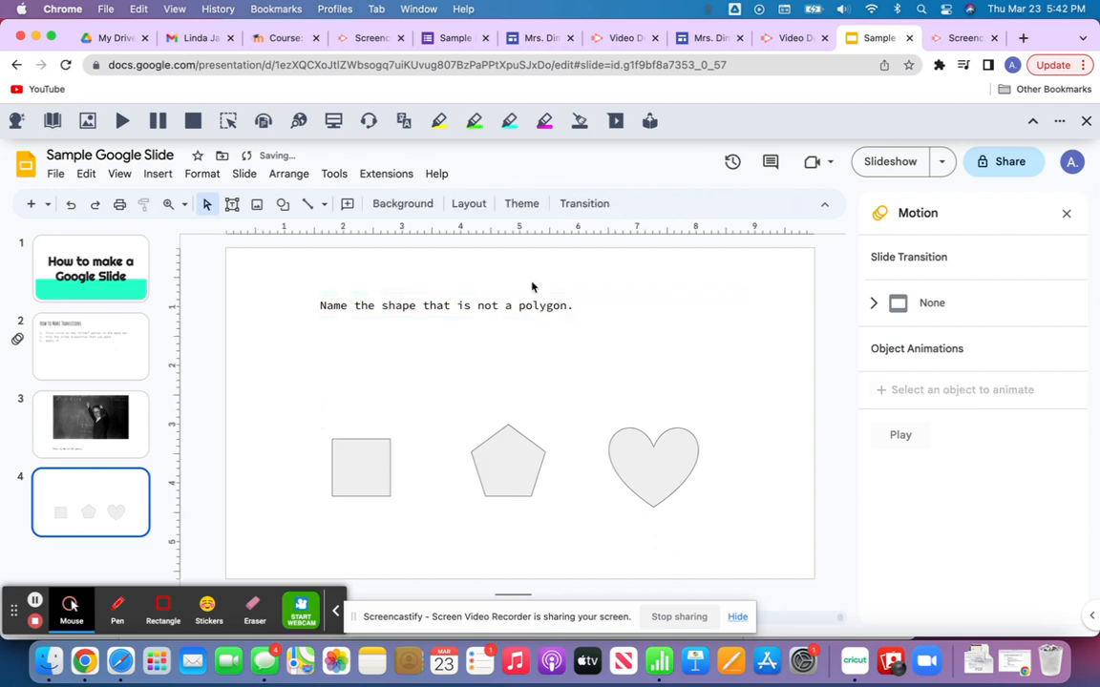
left_click(483, 304)
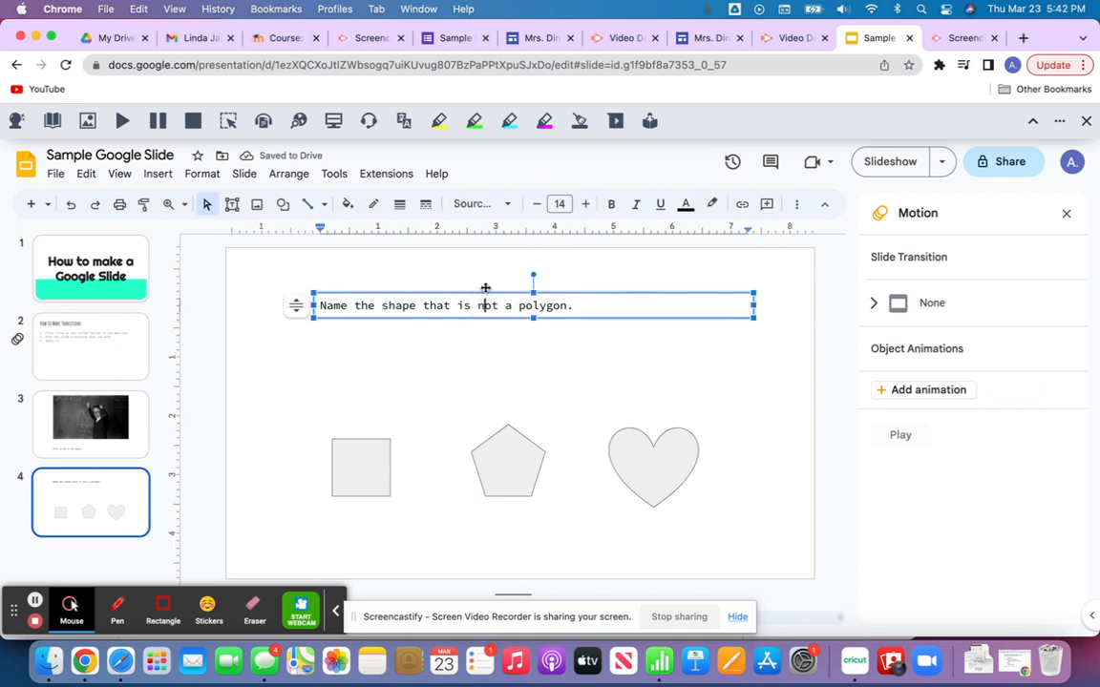
left_click_drag(485, 288, 539, 298)
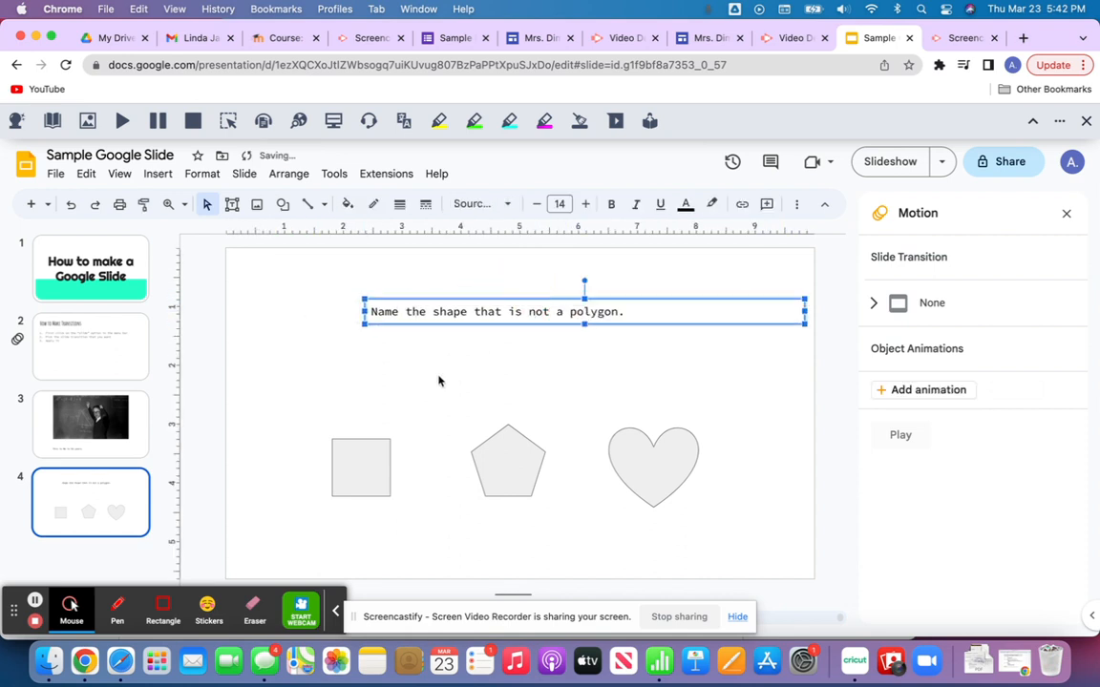
- Narrow the polygon question's text box on slide 4 to about 4.6 inches wide so it fits its text
left_click_drag(806, 311, 636, 312)
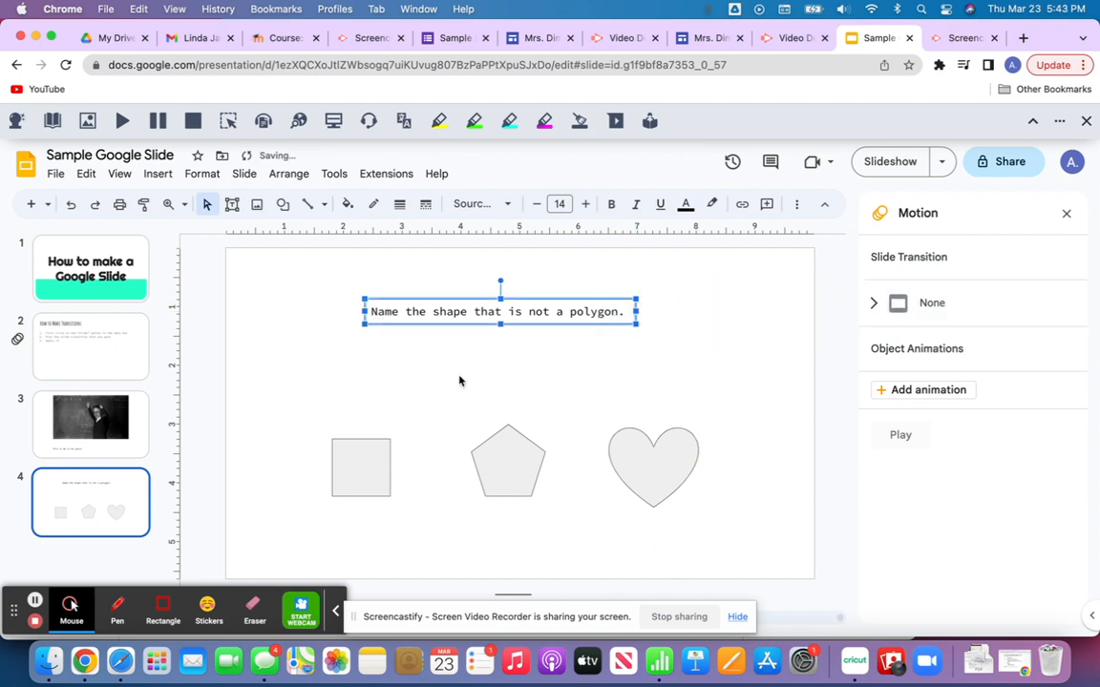
left_click(459, 381)
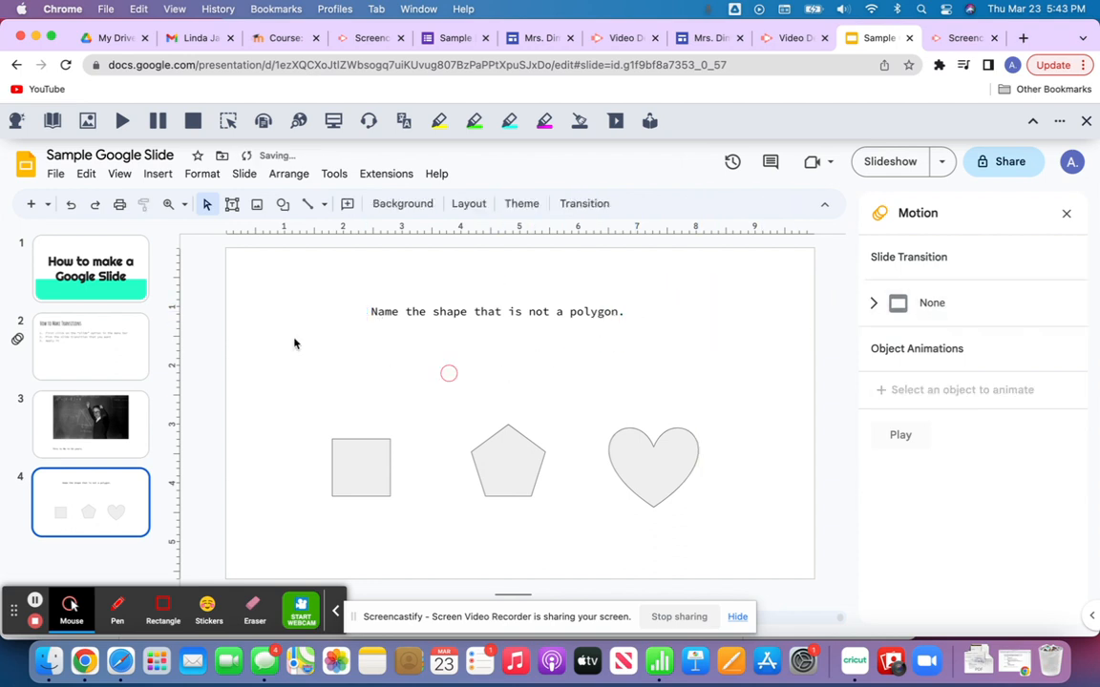
- Add a new slide after slide 4 with a title and two-column layout
left_click(47, 204)
left_click(79, 334)
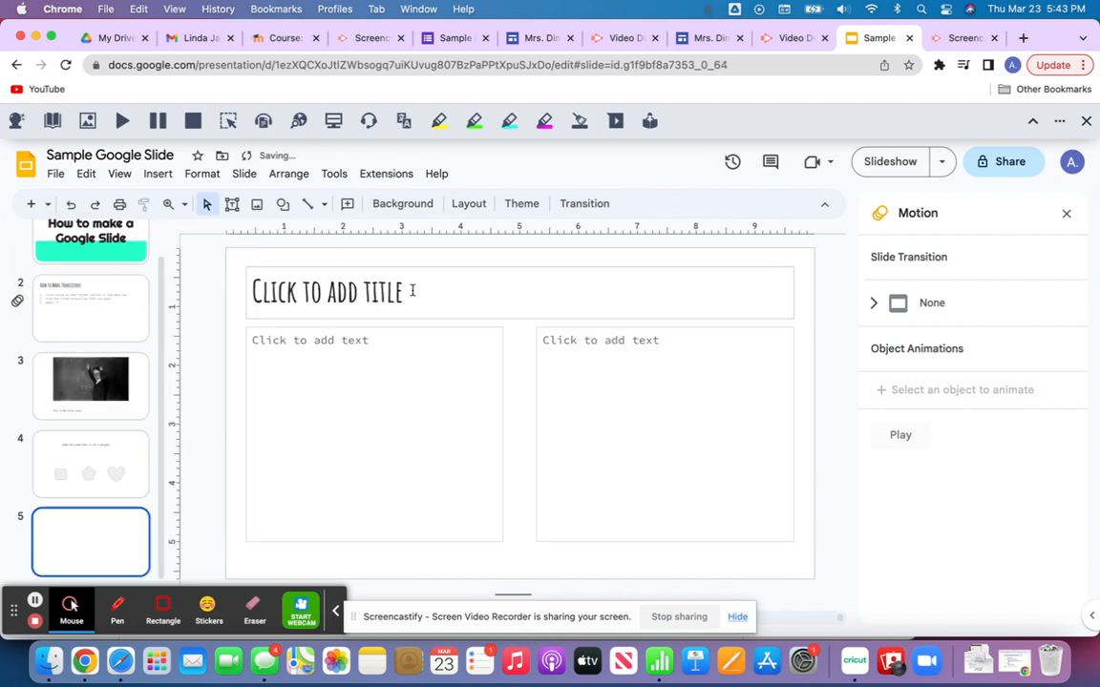
left_click(412, 291)
- Copy the question text "Name the shape that is not a polygon." from slide 4 into the title placeholder of slide 5
left_click(84, 451)
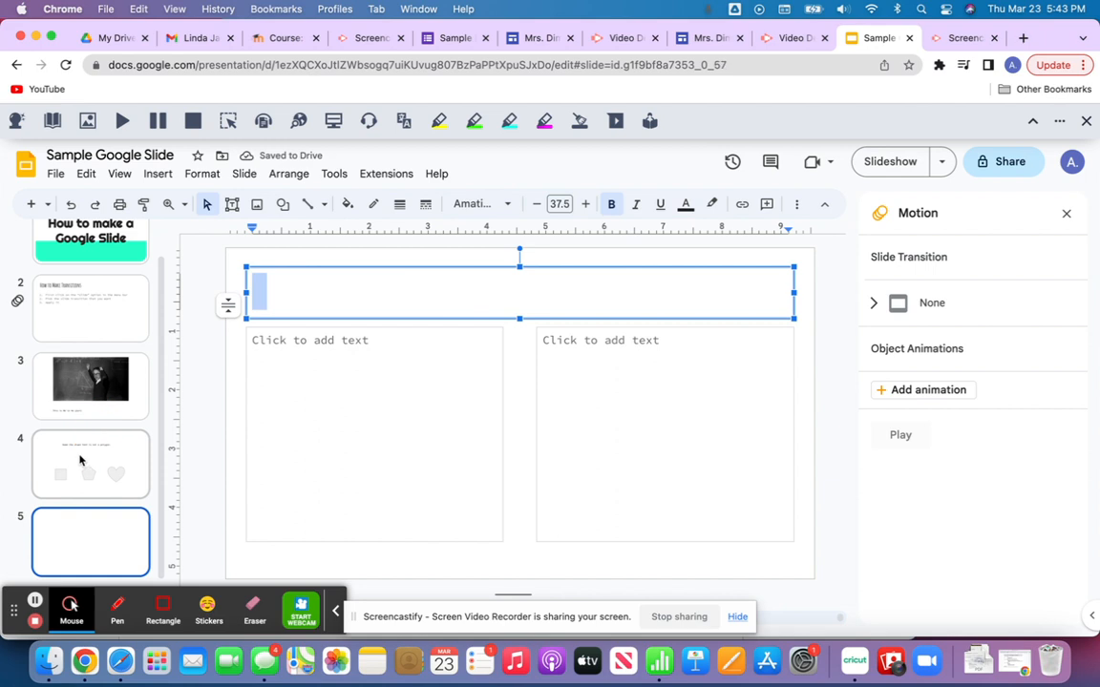
left_click(420, 315)
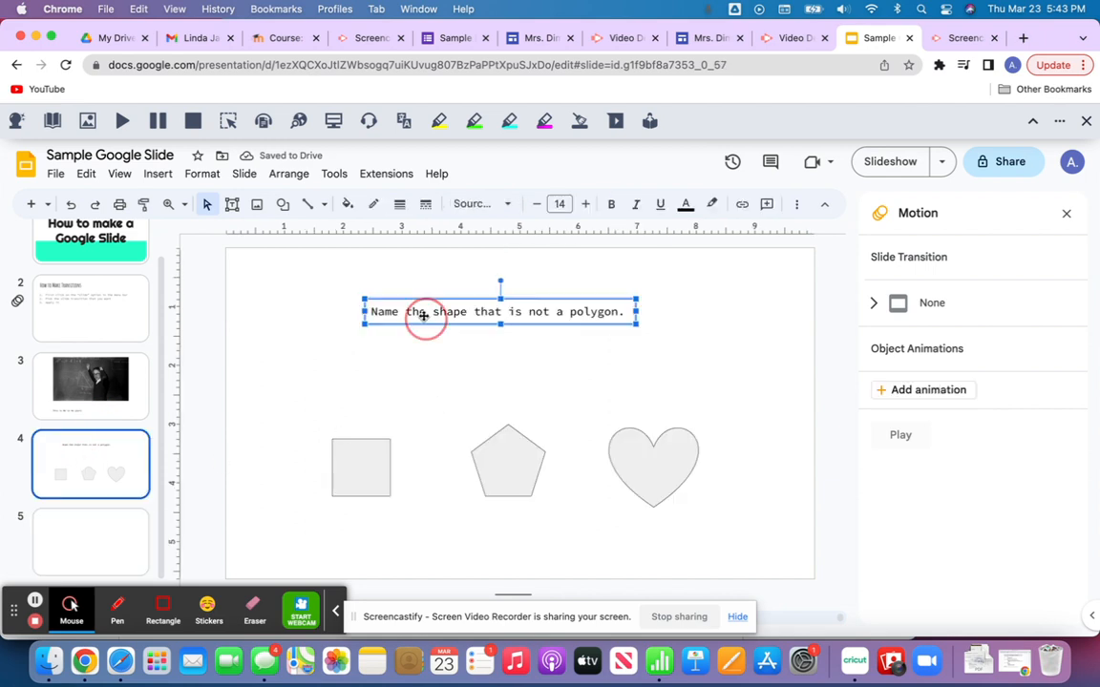
left_click_drag(376, 311, 614, 310)
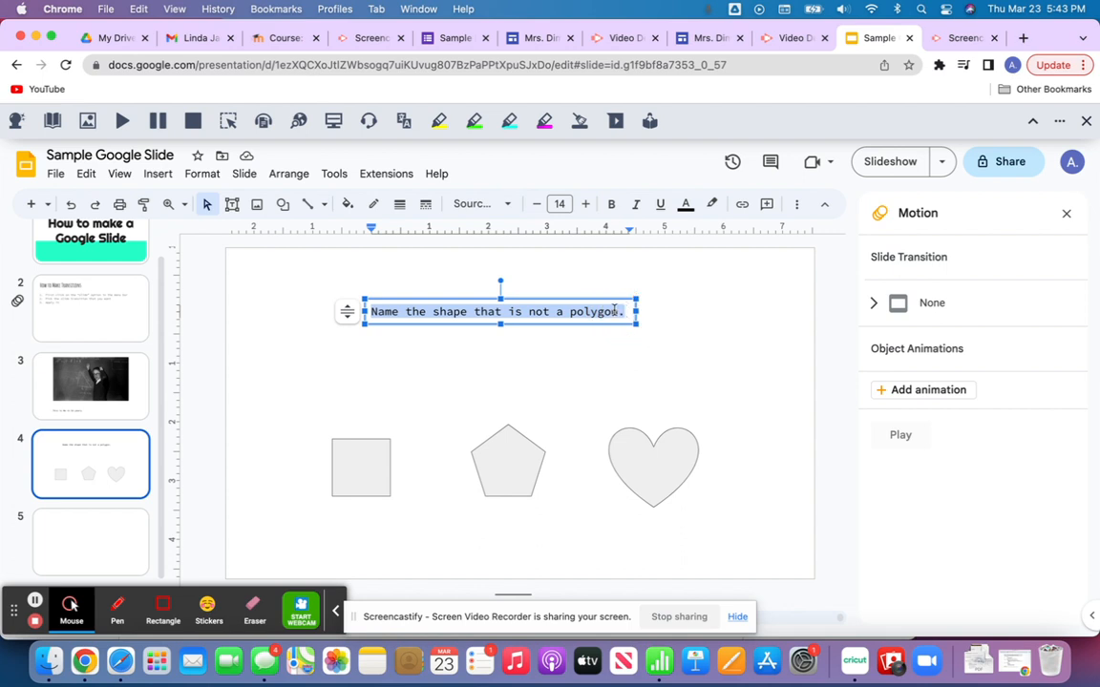
right_click(614, 310)
left_click(634, 295)
left_click(104, 552)
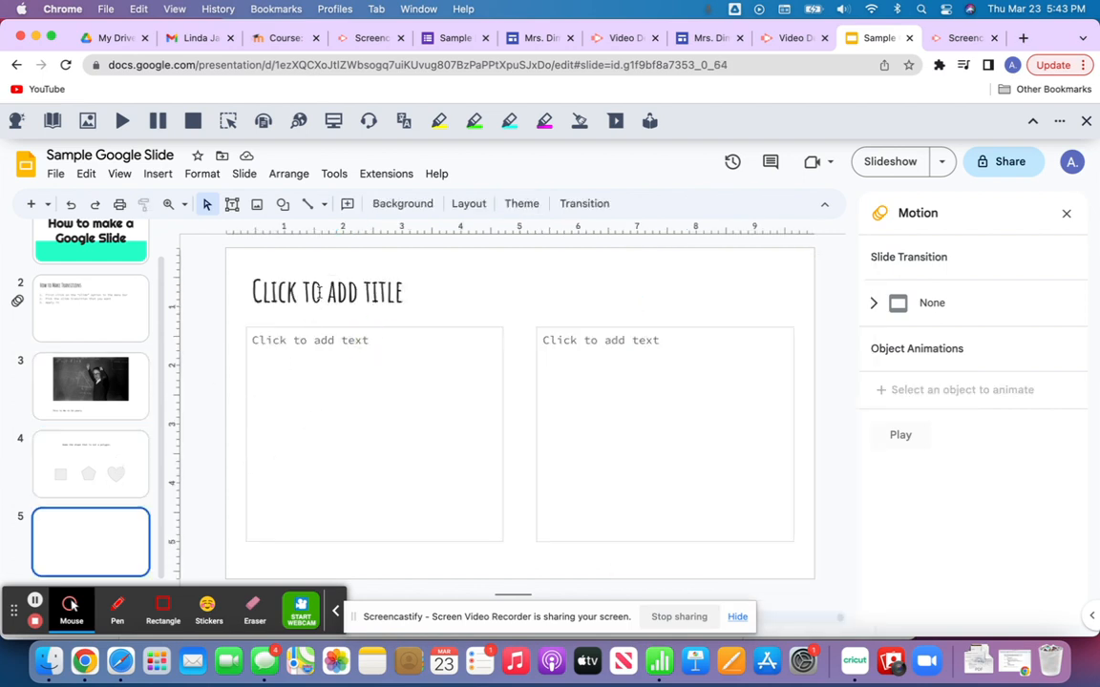
left_click(318, 292)
right_click(319, 291)
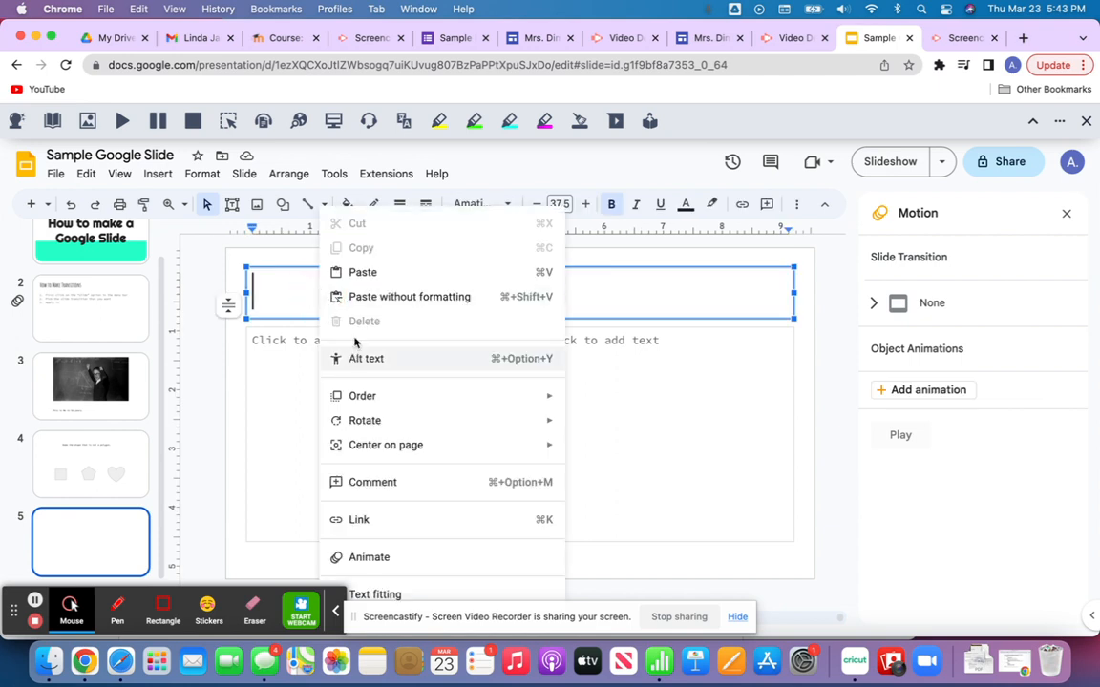
left_click(363, 273)
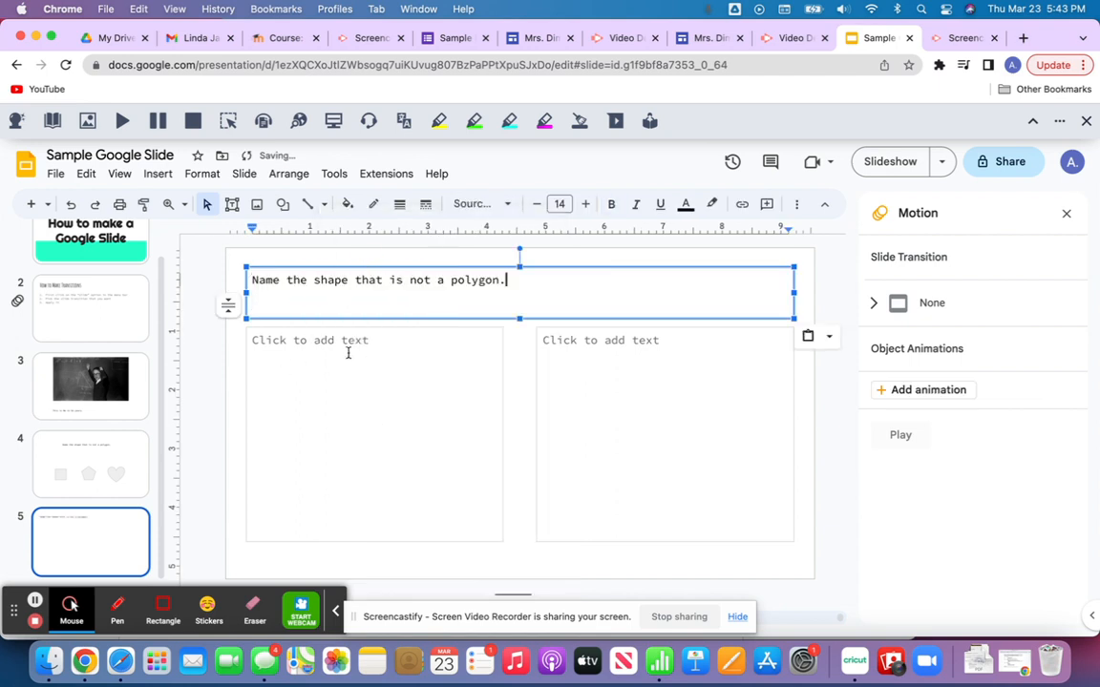
- Reword the title on slide 5 to "Drag the shapes that are polygons to the left box."
left_click(283, 281)
key("BackSpace")
key("BackSpace")
key("BackSpace")
key("BackSpace")
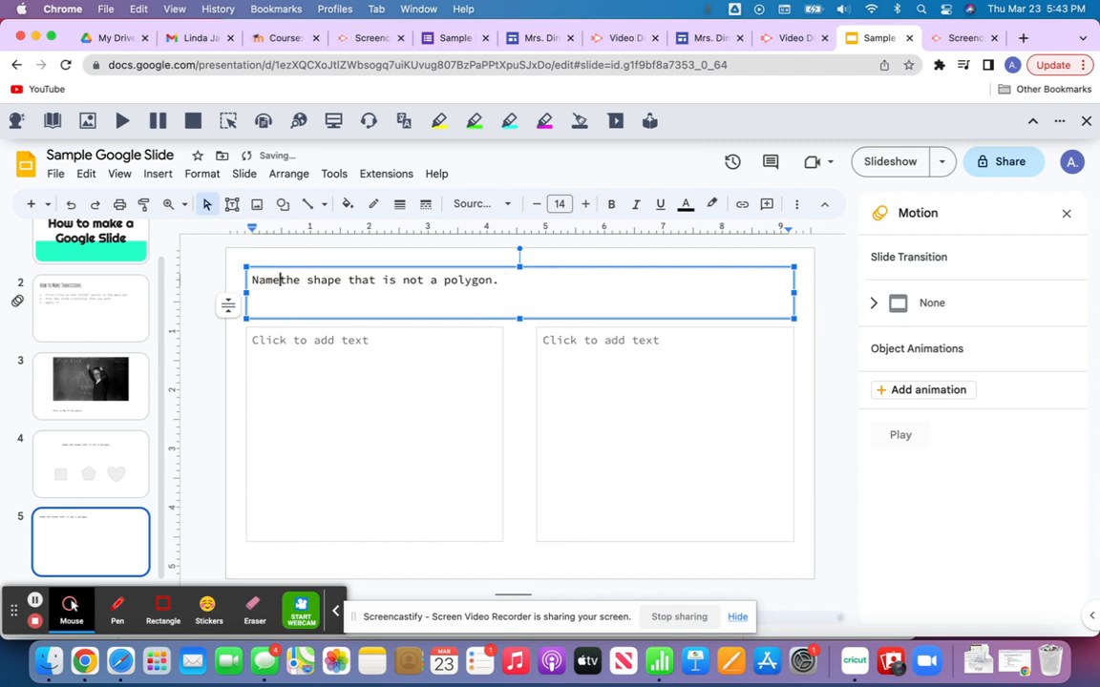
key("BackSpace")
type("Drag the ")
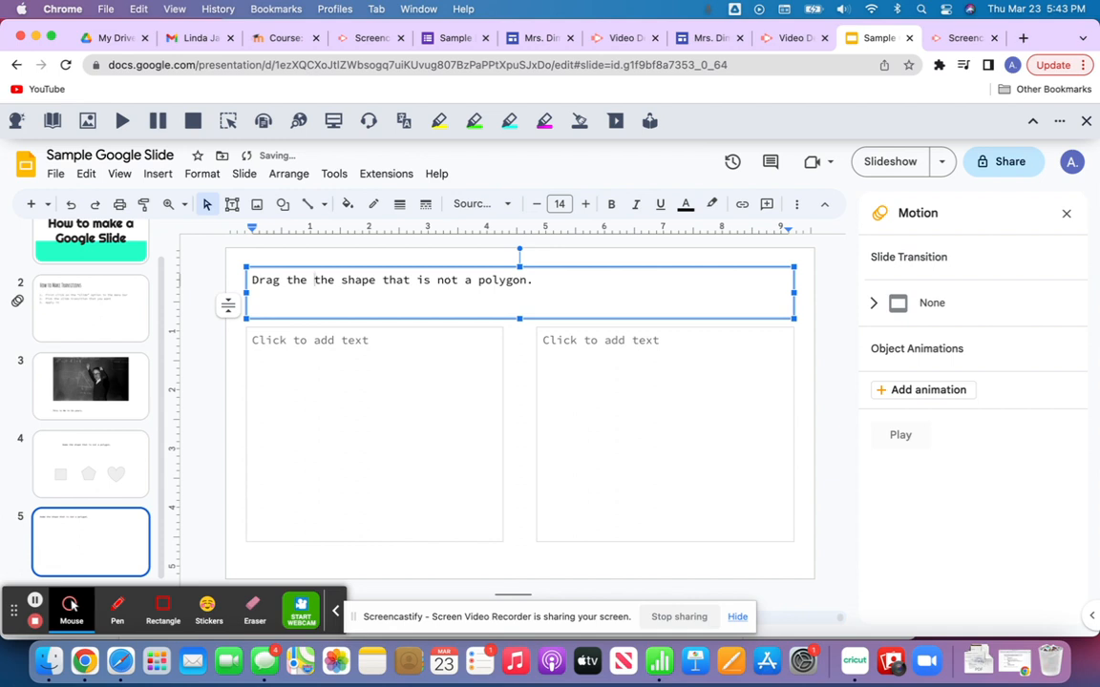
type("shapes that a")
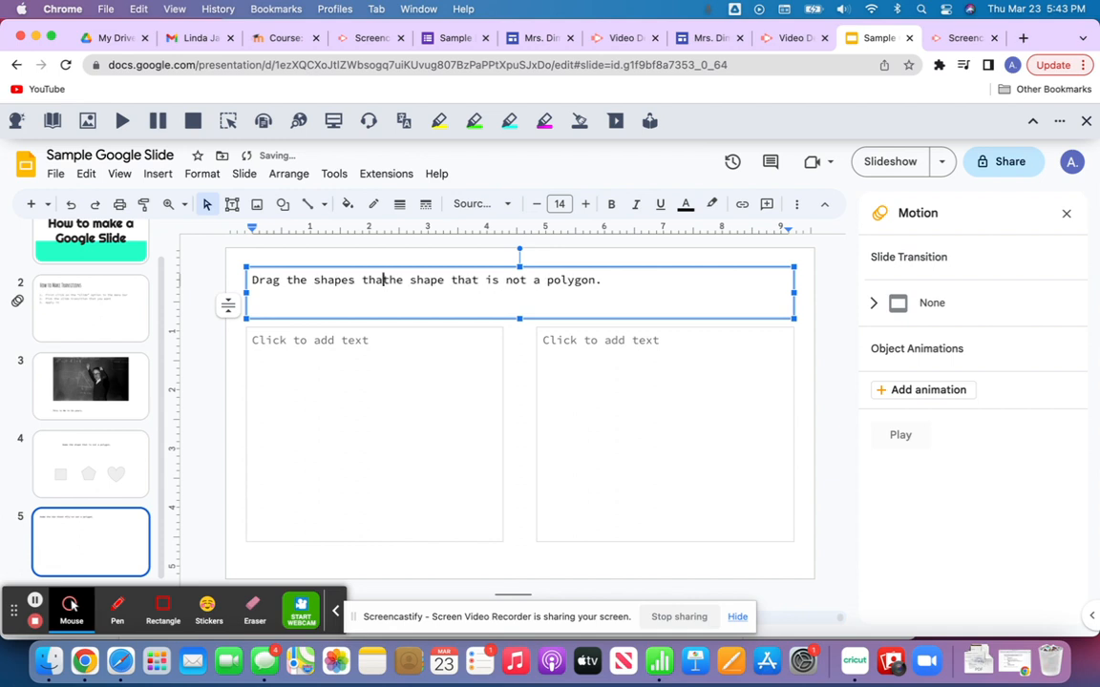
type("re")
type("polygon")
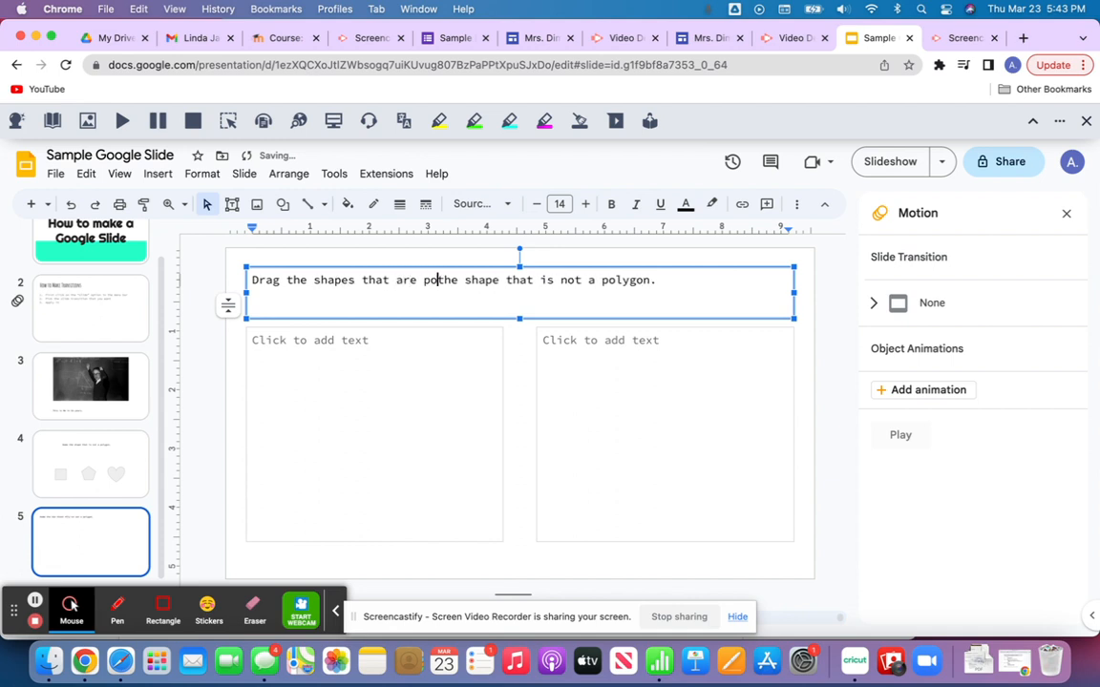
type("s to the l")
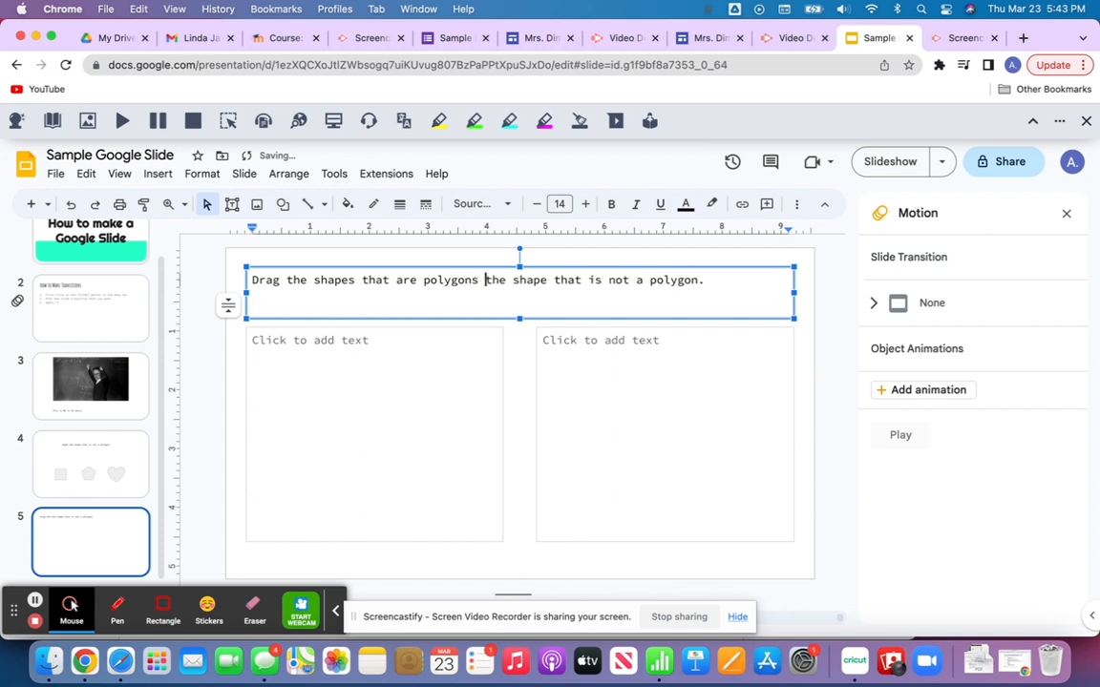
type("eft box. t")
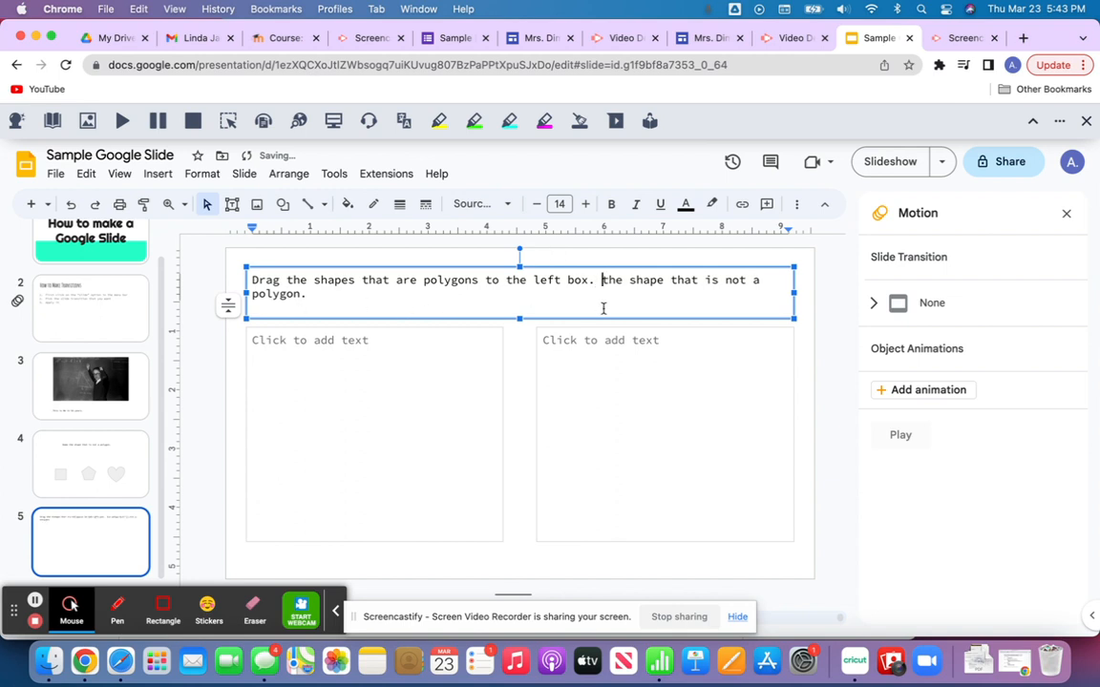
left_click_drag(604, 284, 604, 295)
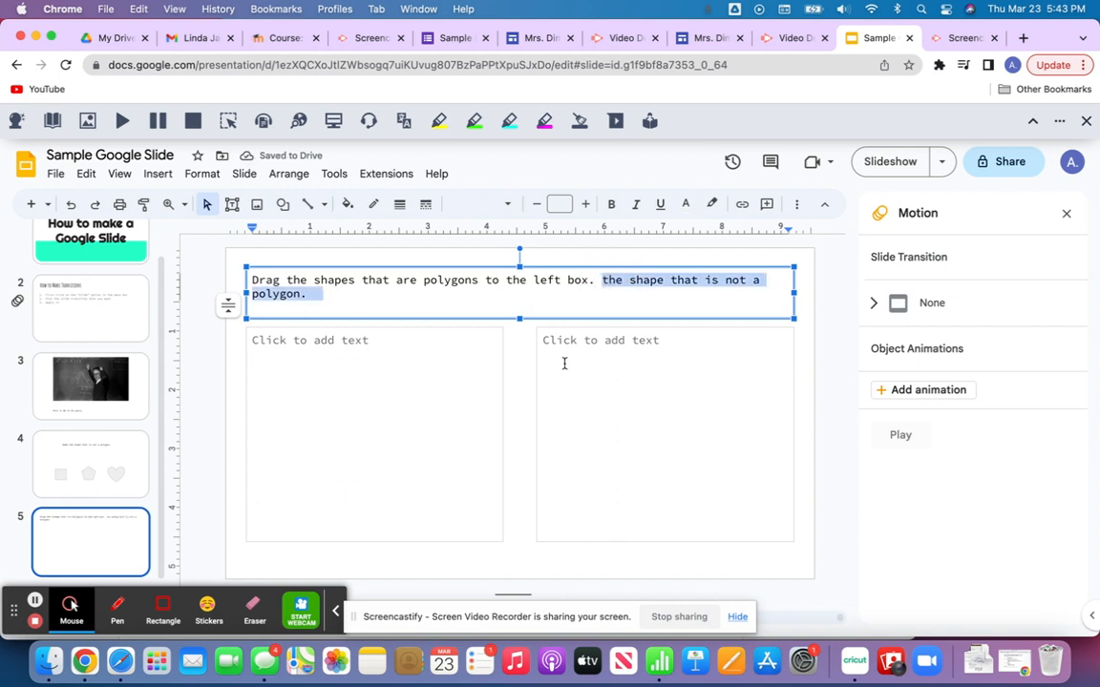
key("BackSpace")
- Label the left column box "Polygons" and the right column box "Nonpolygons"
left_click(352, 336)
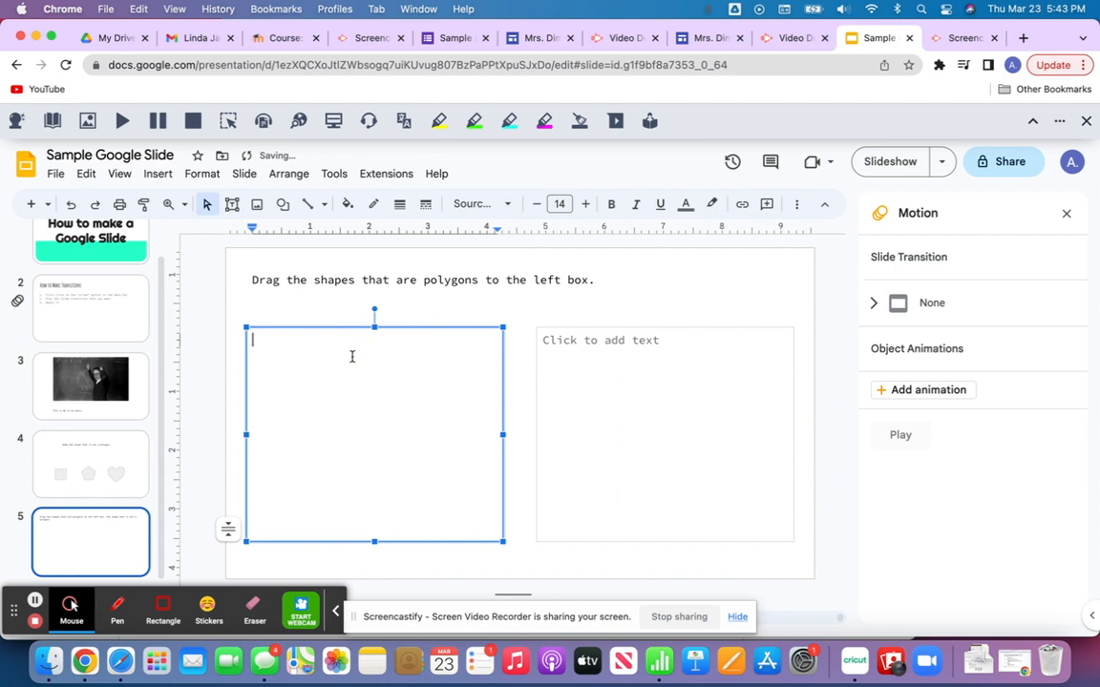
type("Polygons")
left_click(590, 342)
type("Nonpolygons")
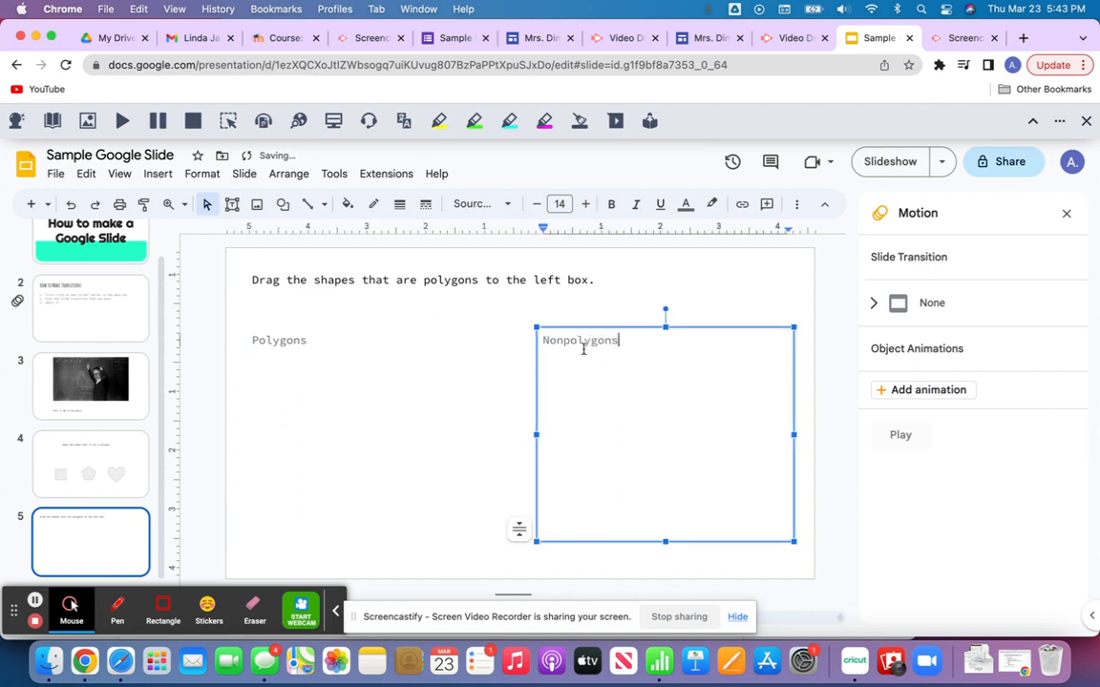
left_click(633, 285)
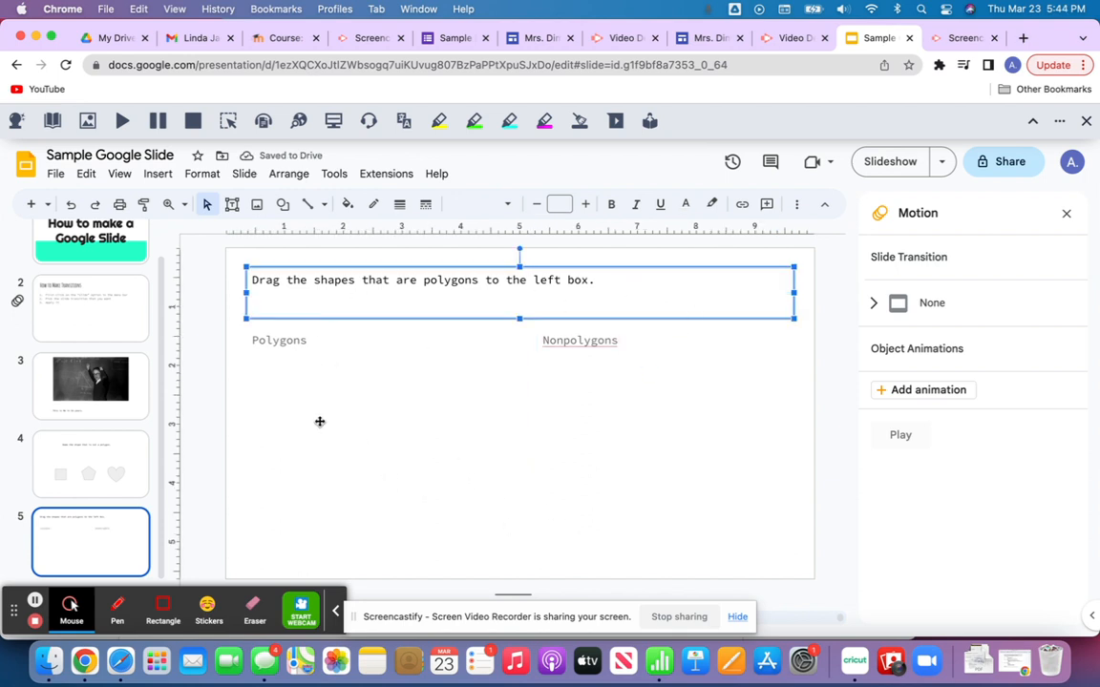
- Give the Polygons box a border in the theme's purple colour
left_click(320, 420)
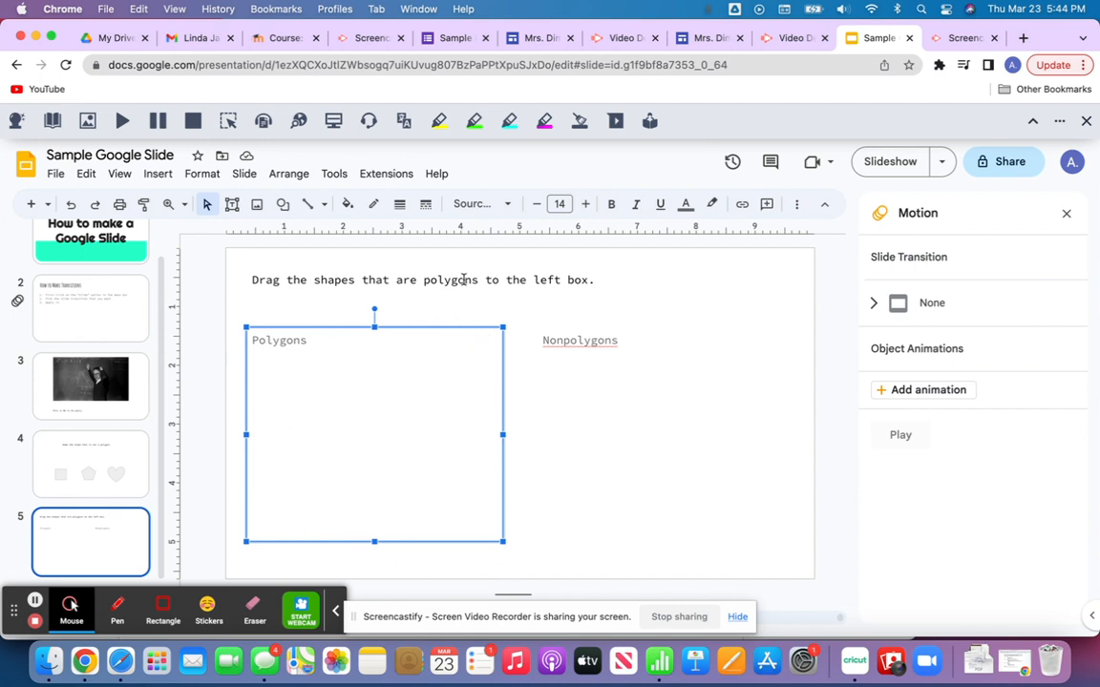
left_click(798, 205)
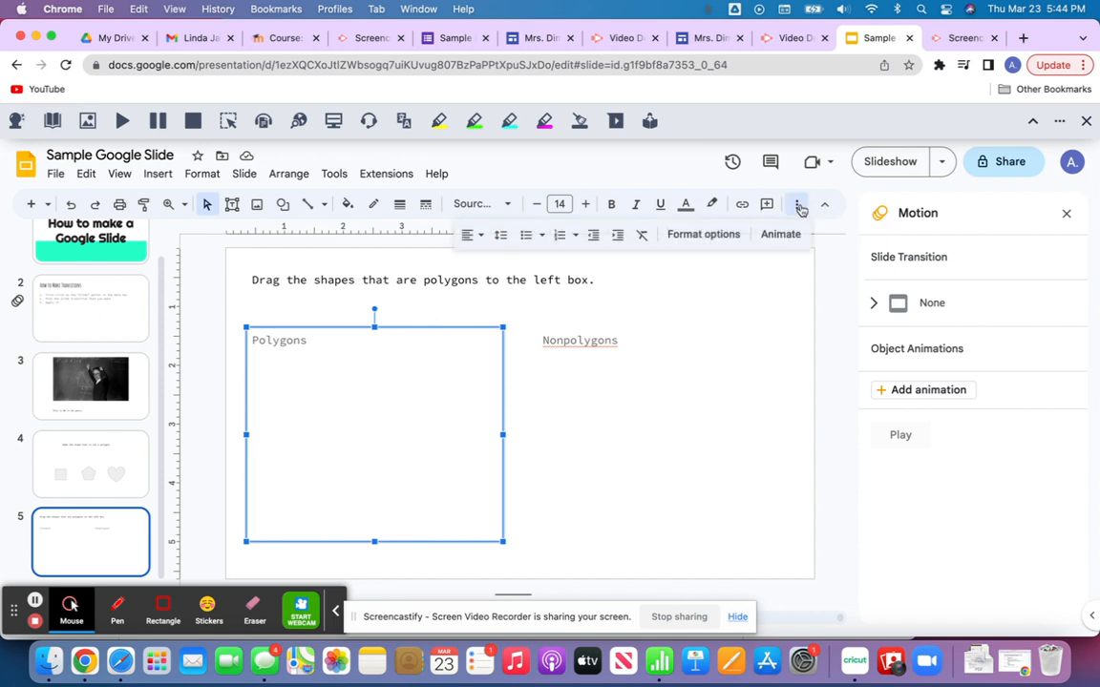
left_click(711, 237)
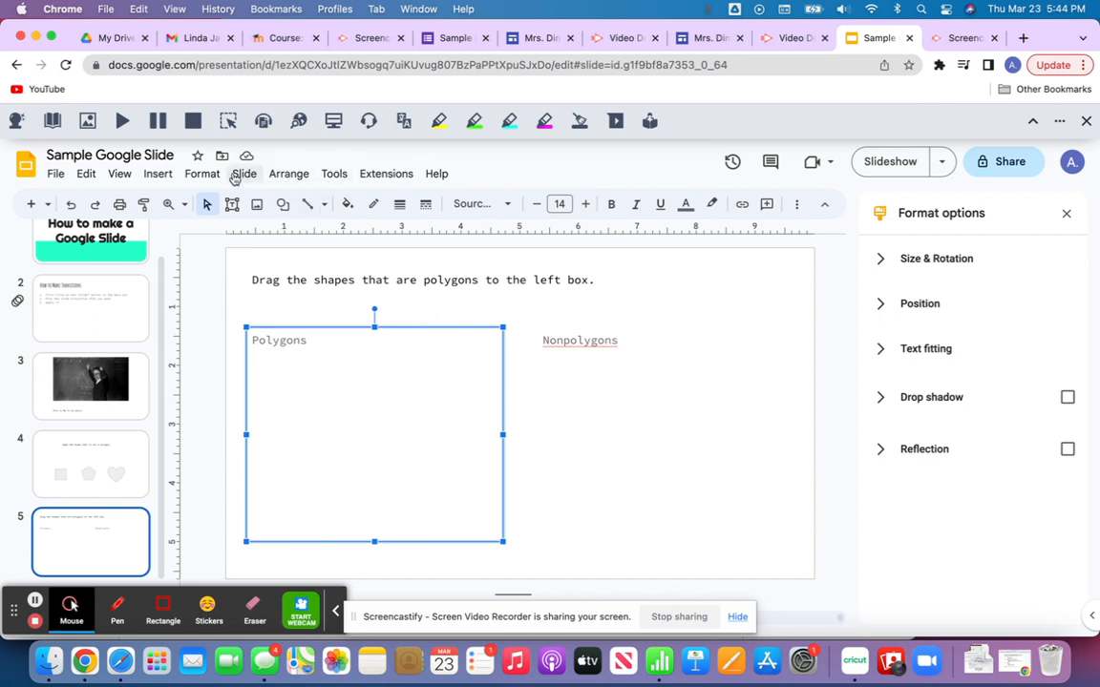
left_click(201, 176)
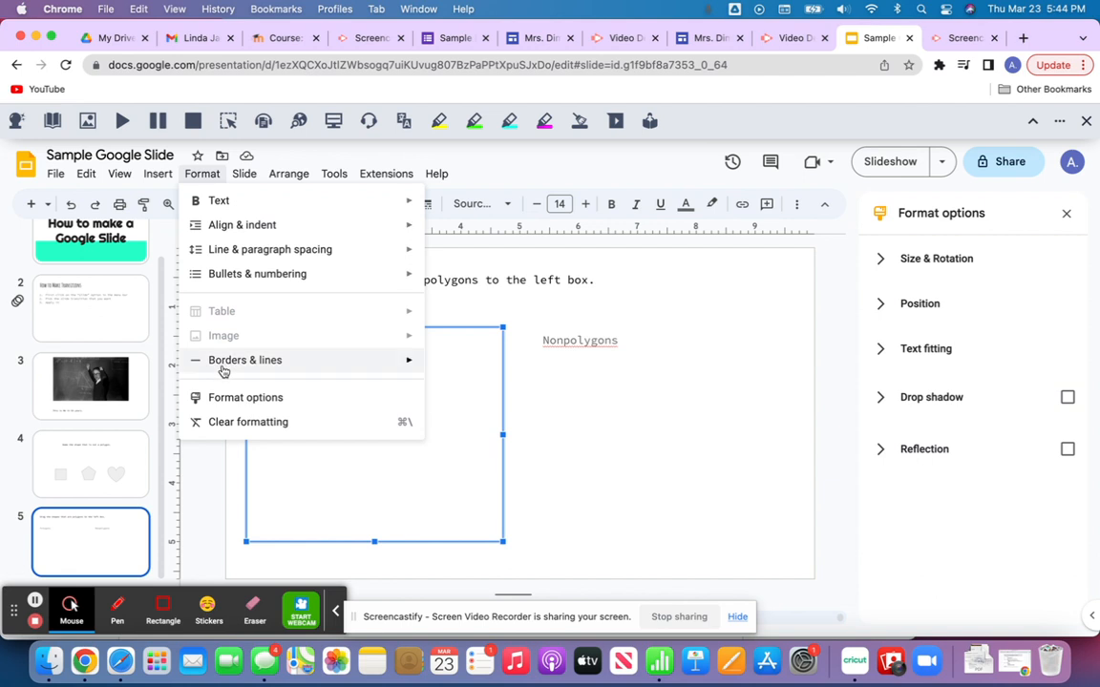
mouse_move(226, 364)
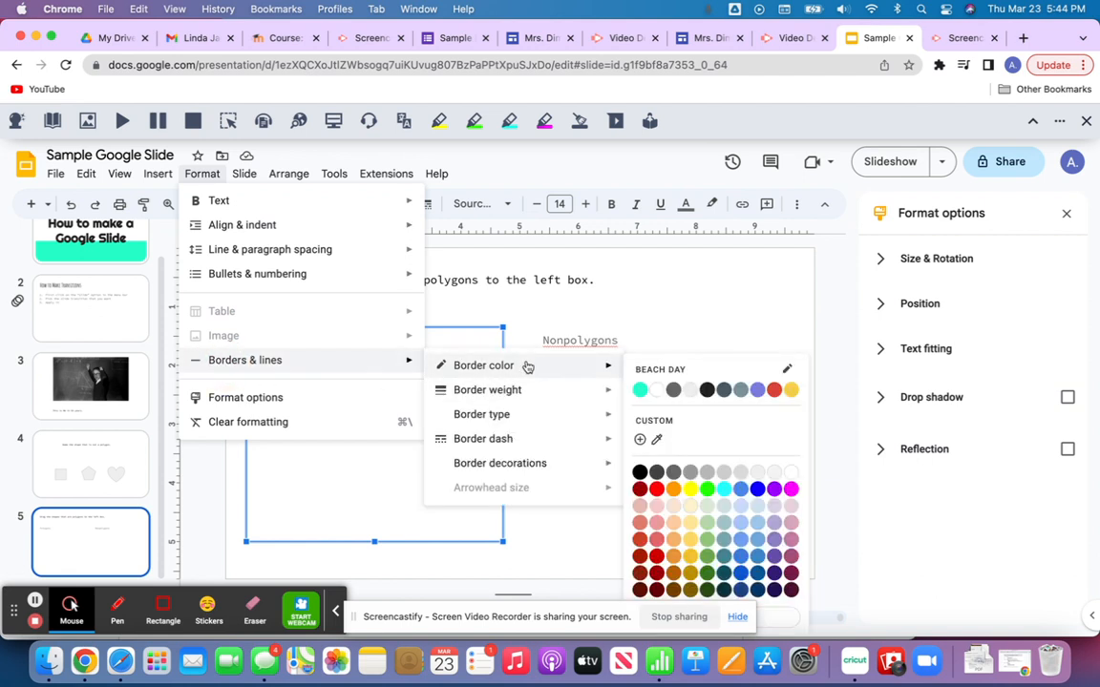
left_click(764, 389)
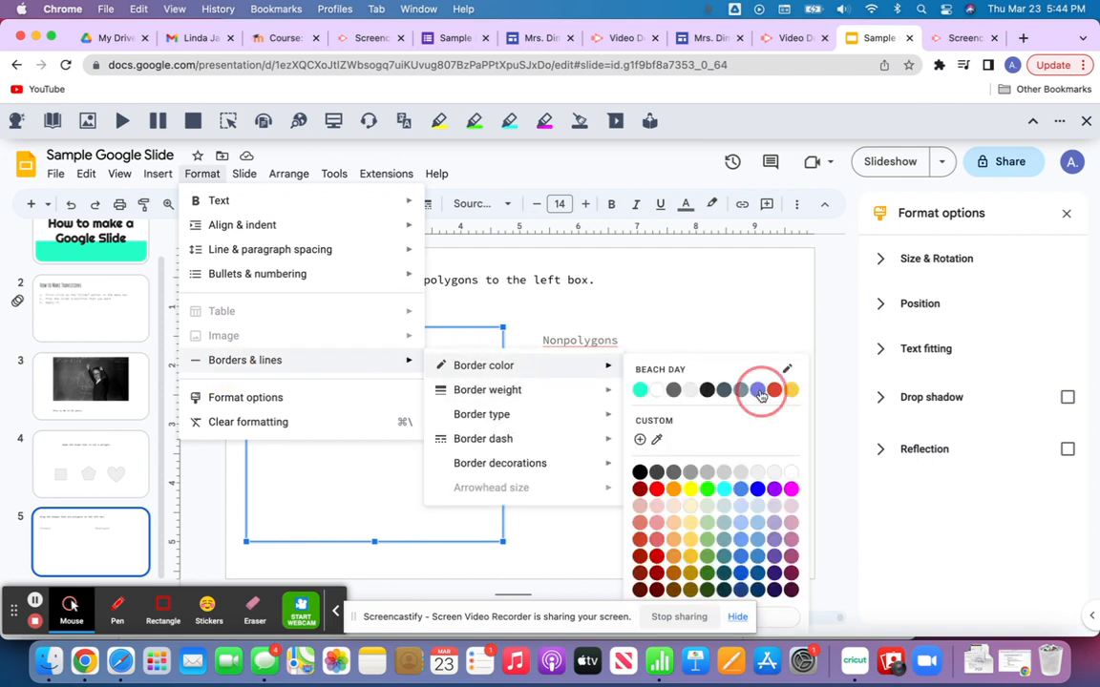
- Give the Nonpolygons box the same purple theme border colour
left_click(666, 427)
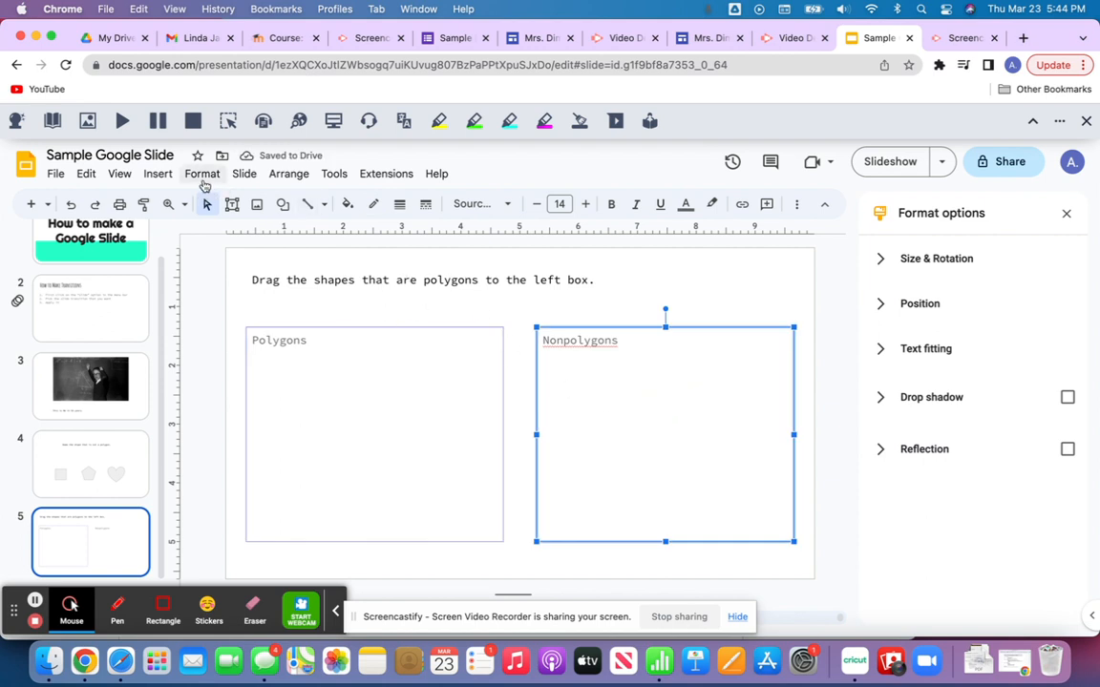
left_click(202, 174)
mouse_move(243, 360)
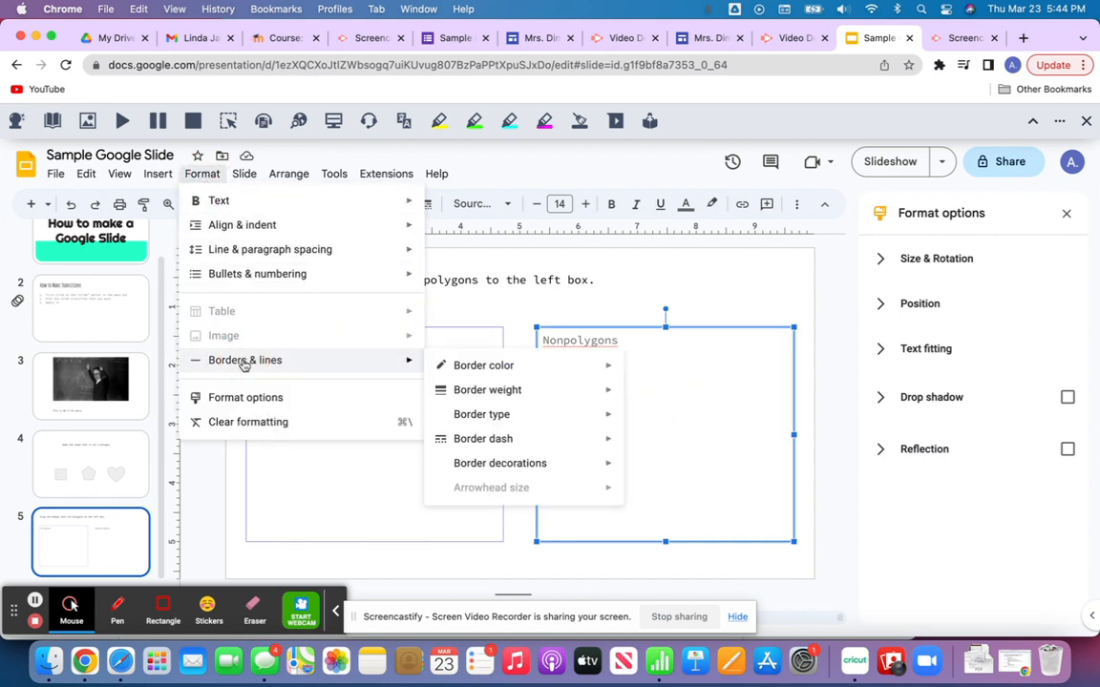
mouse_move(509, 370)
left_click(759, 391)
left_click(631, 291)
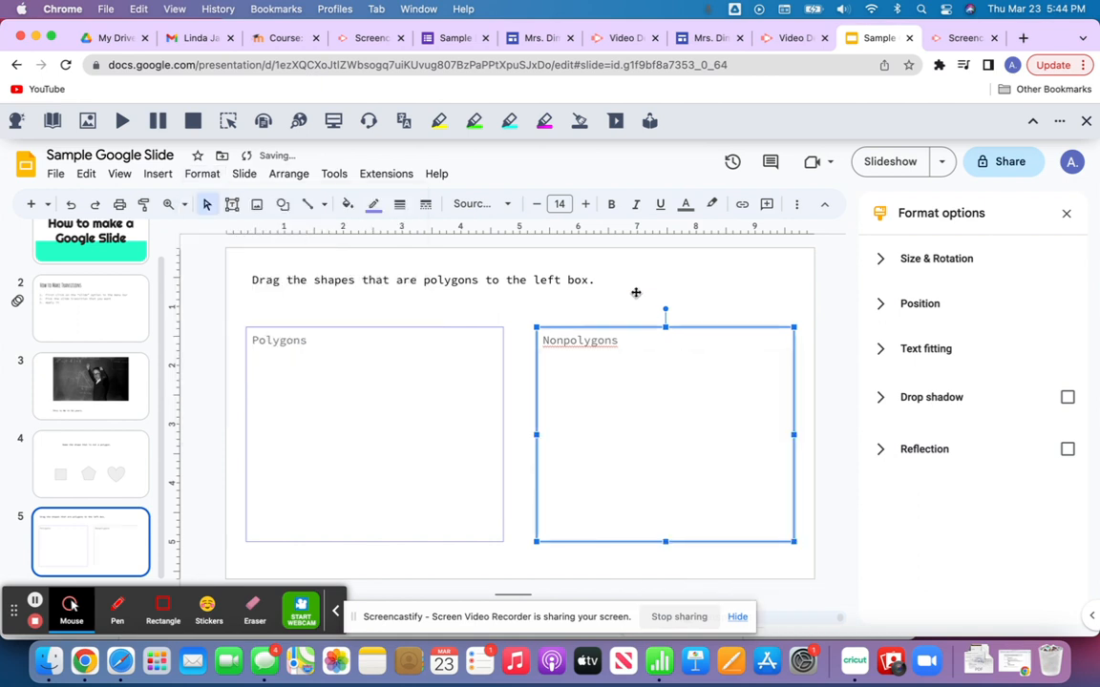
left_click(631, 289)
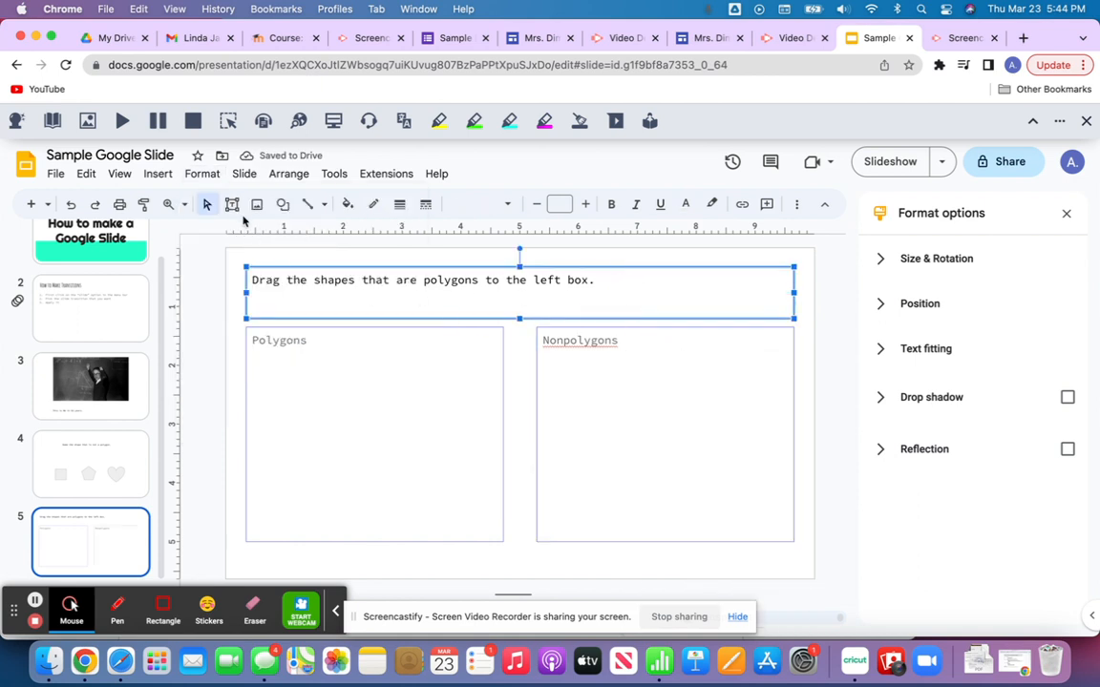
- Draw a small square about 0.5 inches wide to the right of the instruction text on slide 5
left_click(283, 204)
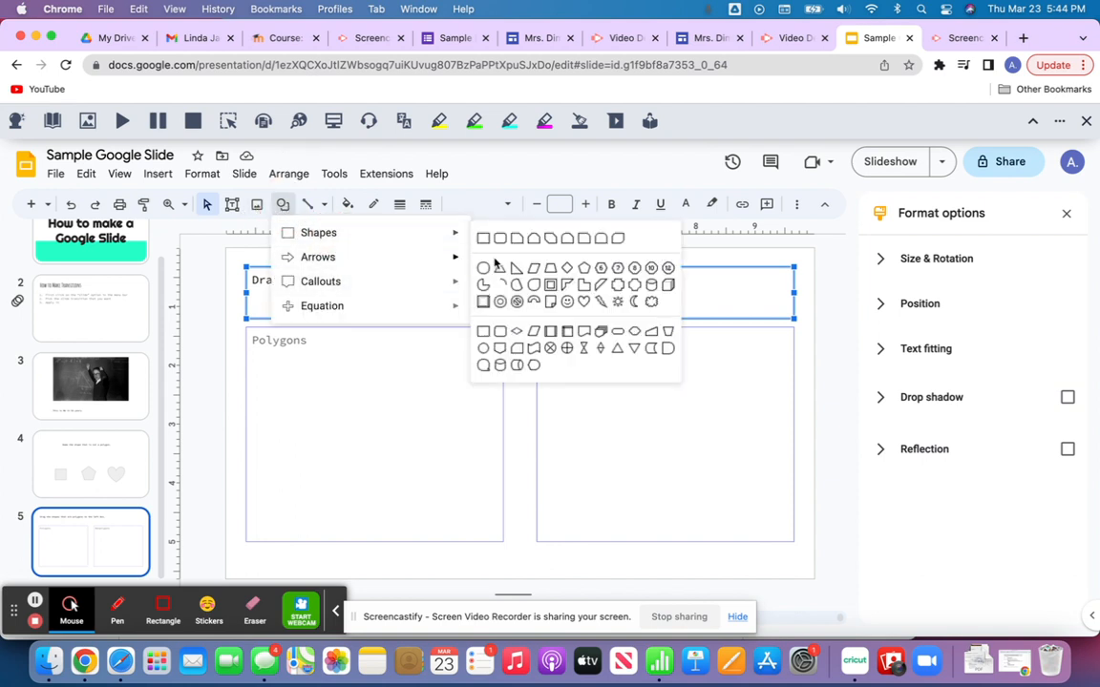
mouse_move(417, 237)
left_click(480, 238)
left_click_drag(617, 277, 645, 303)
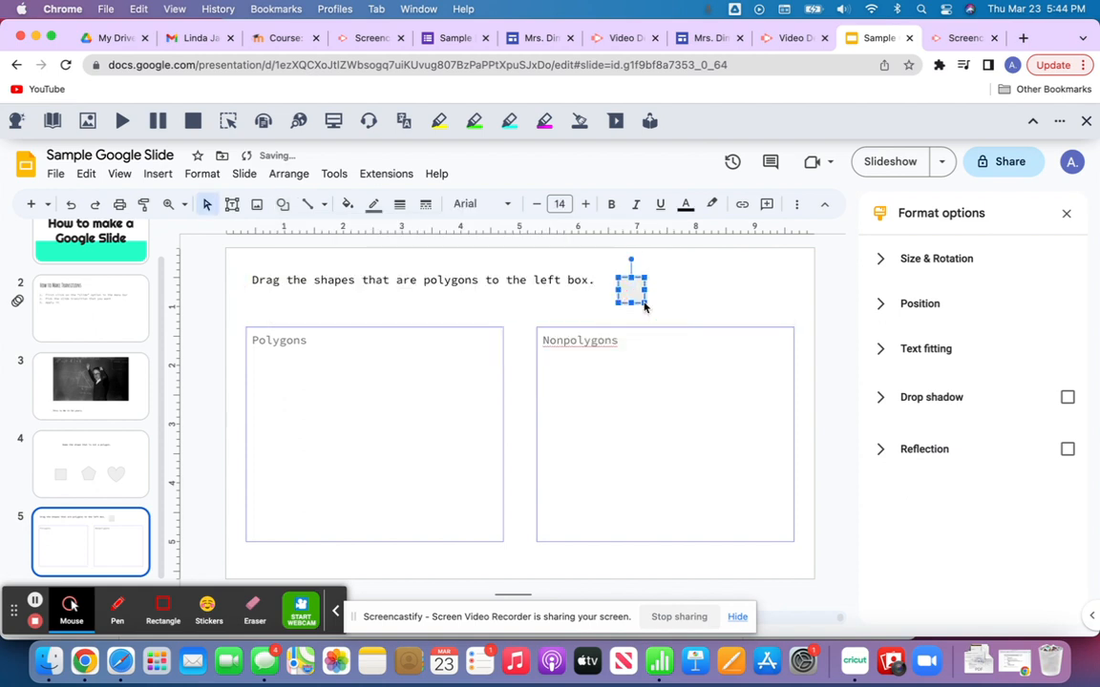
left_click(517, 312)
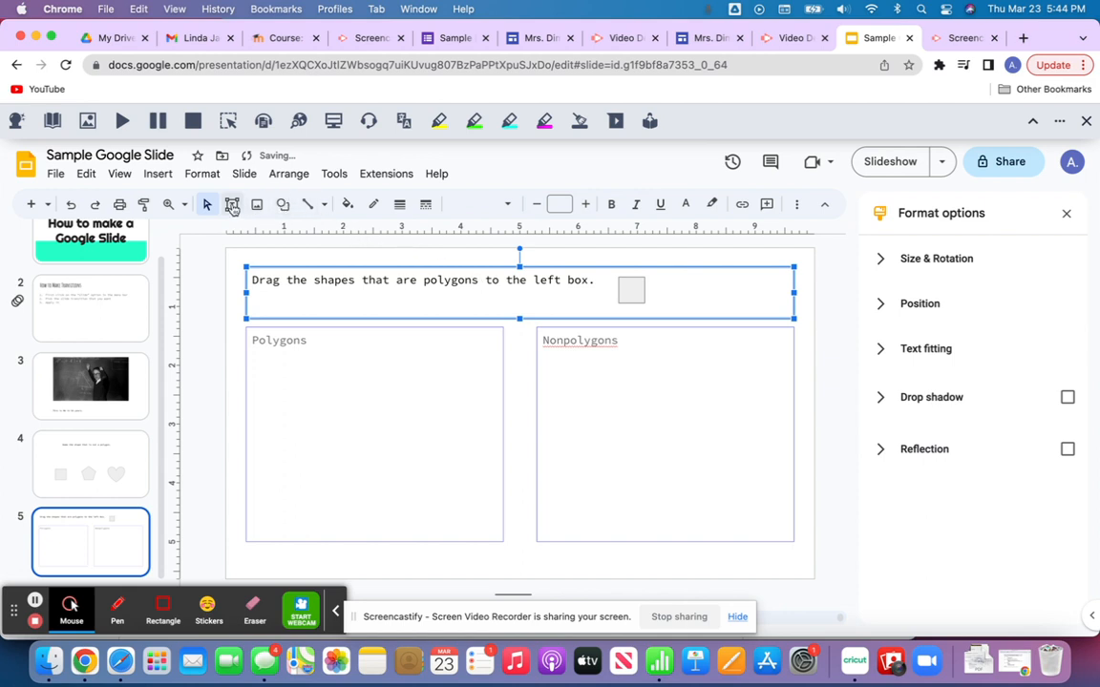
- Draw a "no" symbol about 0.5 inches wide to the right of the small square on slide 5
left_click(285, 205)
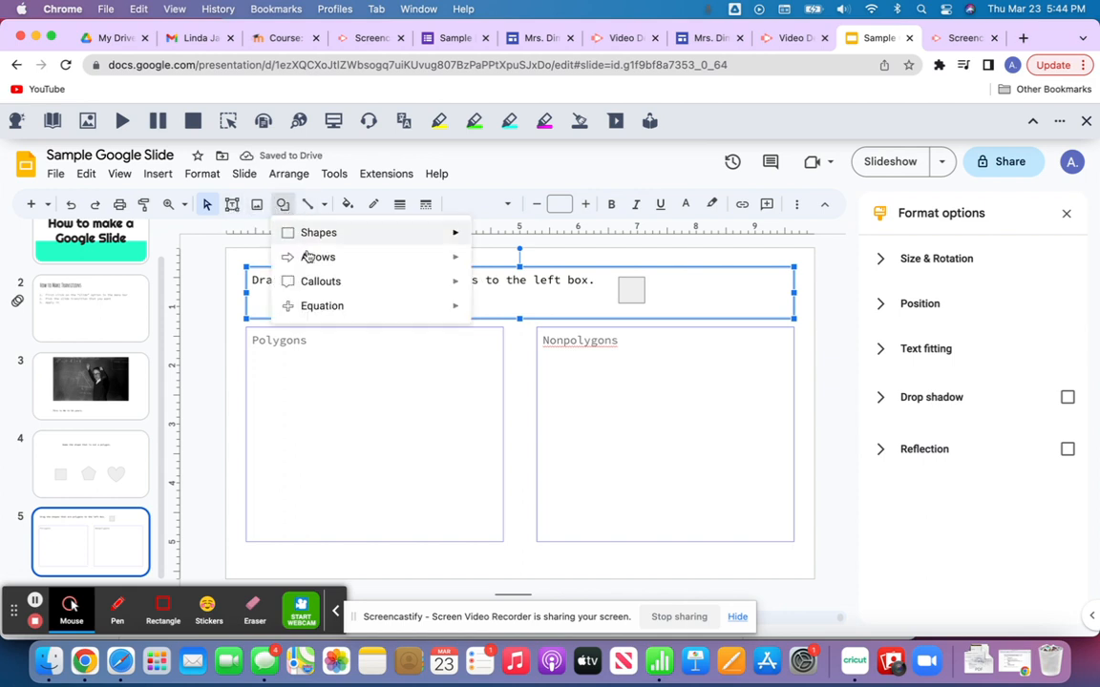
mouse_move(315, 233)
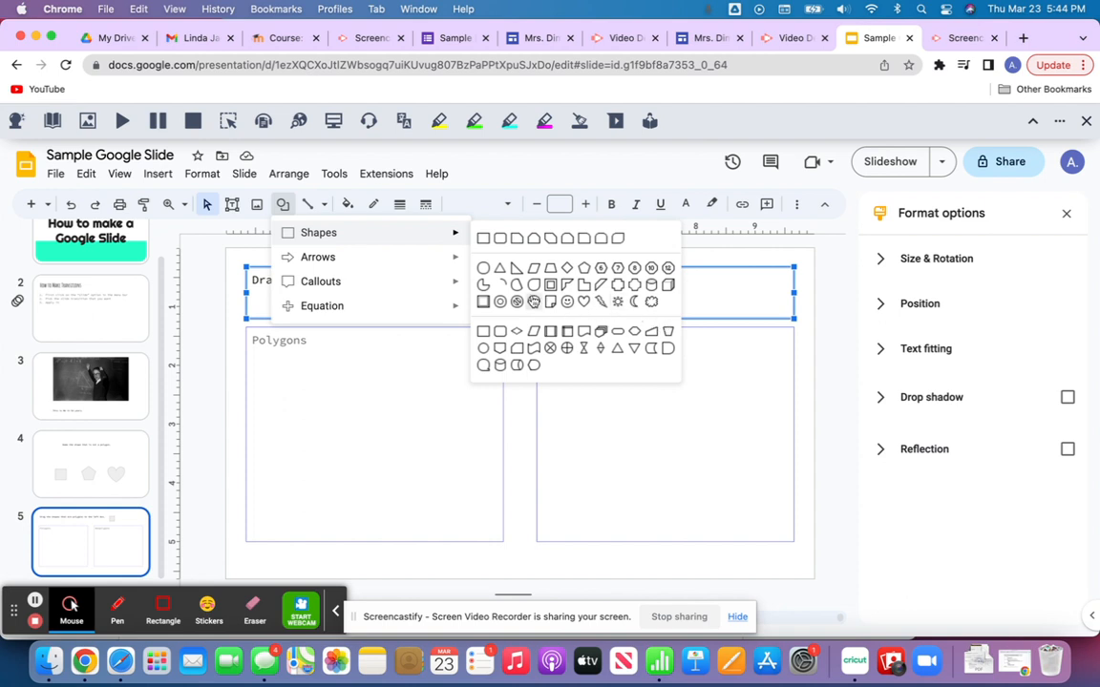
left_click(518, 302)
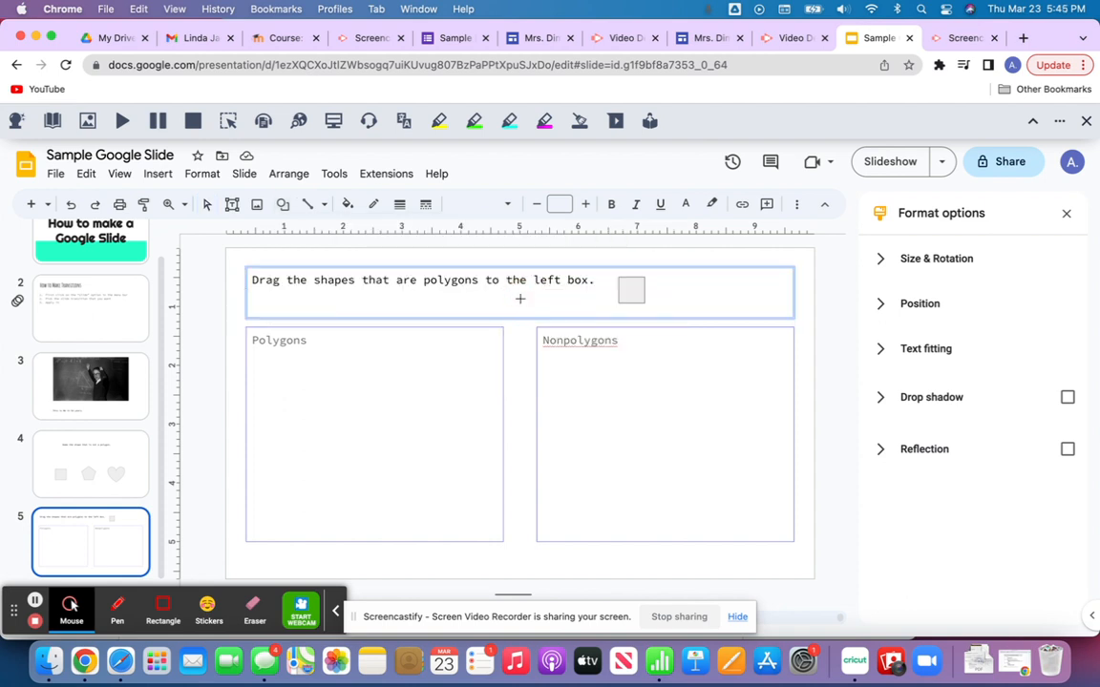
mouse_move(664, 278)
left_mouse_down()
mouse_move(696, 314)
mouse_move(680, 295)
left_mouse_up()
left_click(623, 314)
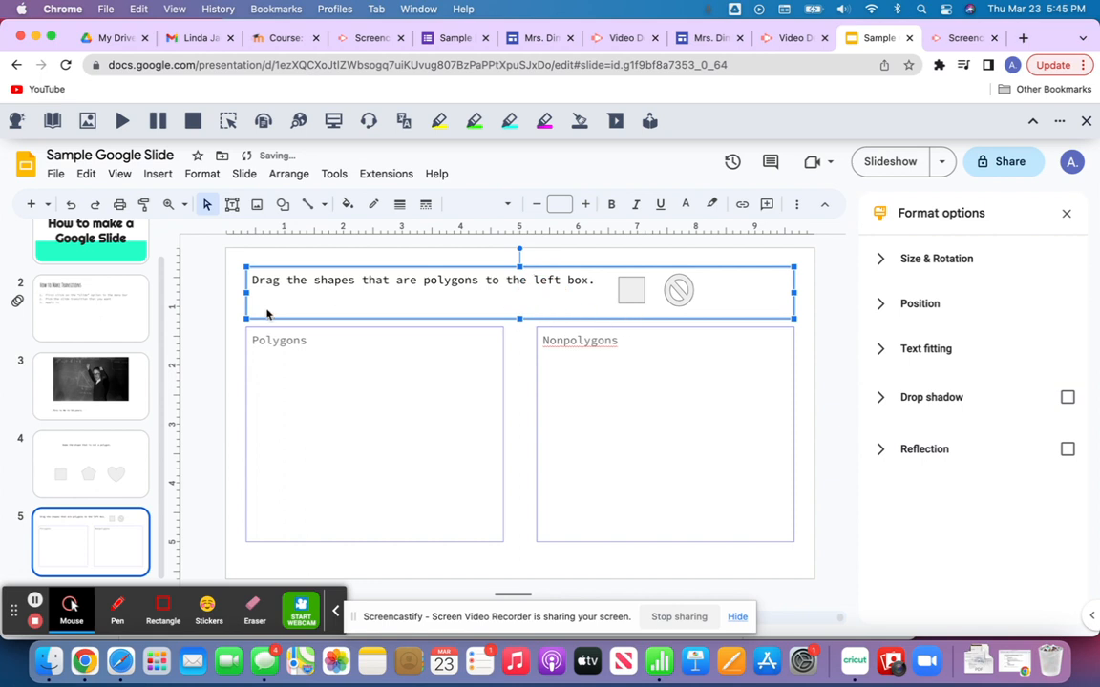
- Draw a right triangle about 0.5 inches wide to the right of the "no" symbol, leaving nothing selected
left_click(282, 205)
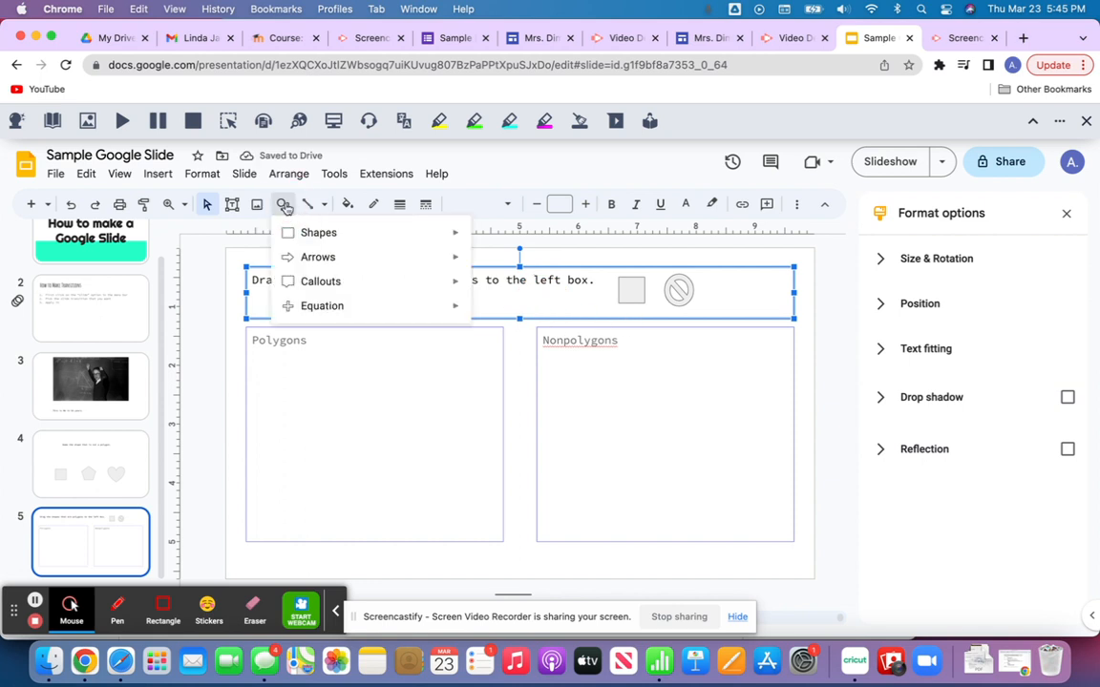
mouse_move(321, 238)
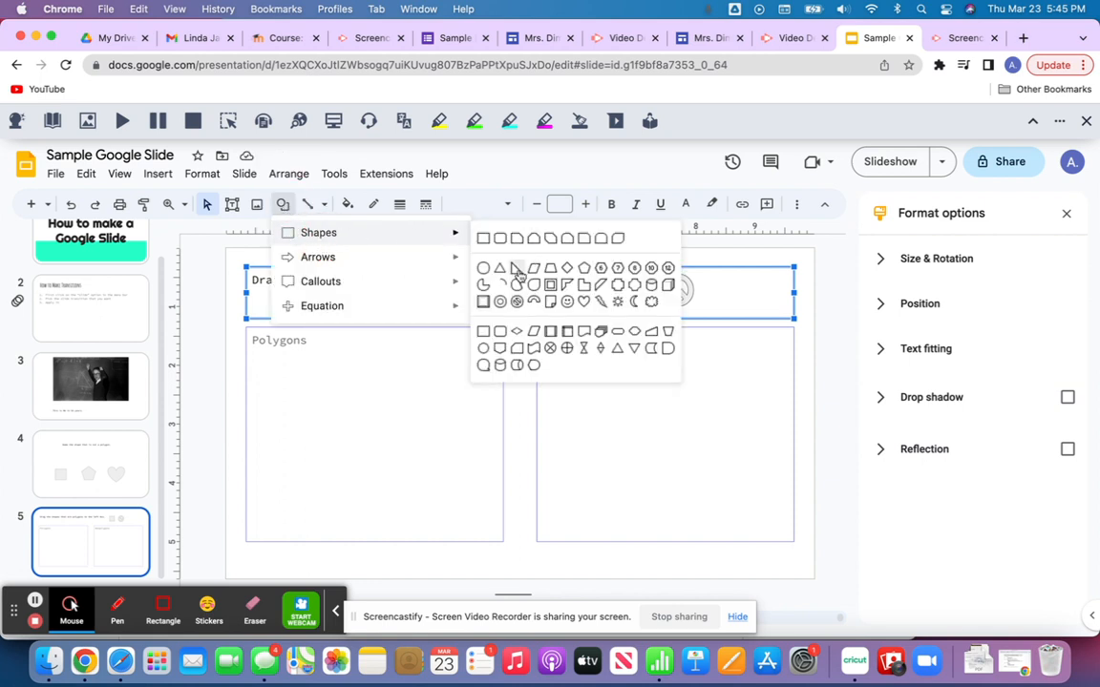
left_click(482, 239)
left_click_drag(713, 277, 741, 308)
left_click(693, 380)
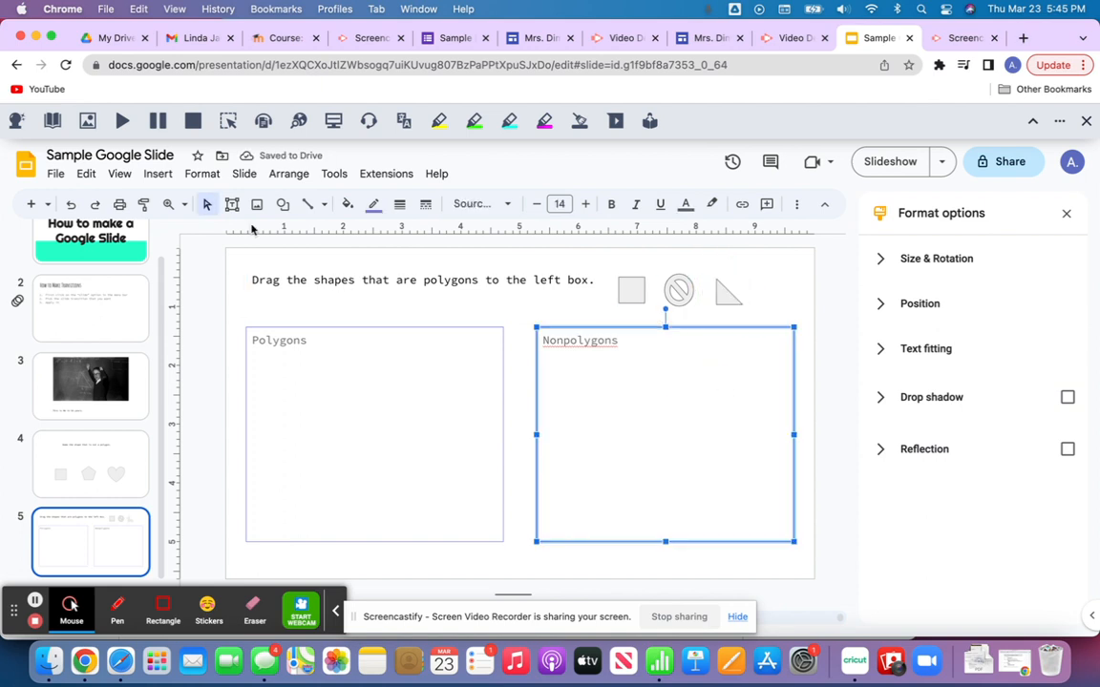
left_click(225, 262)
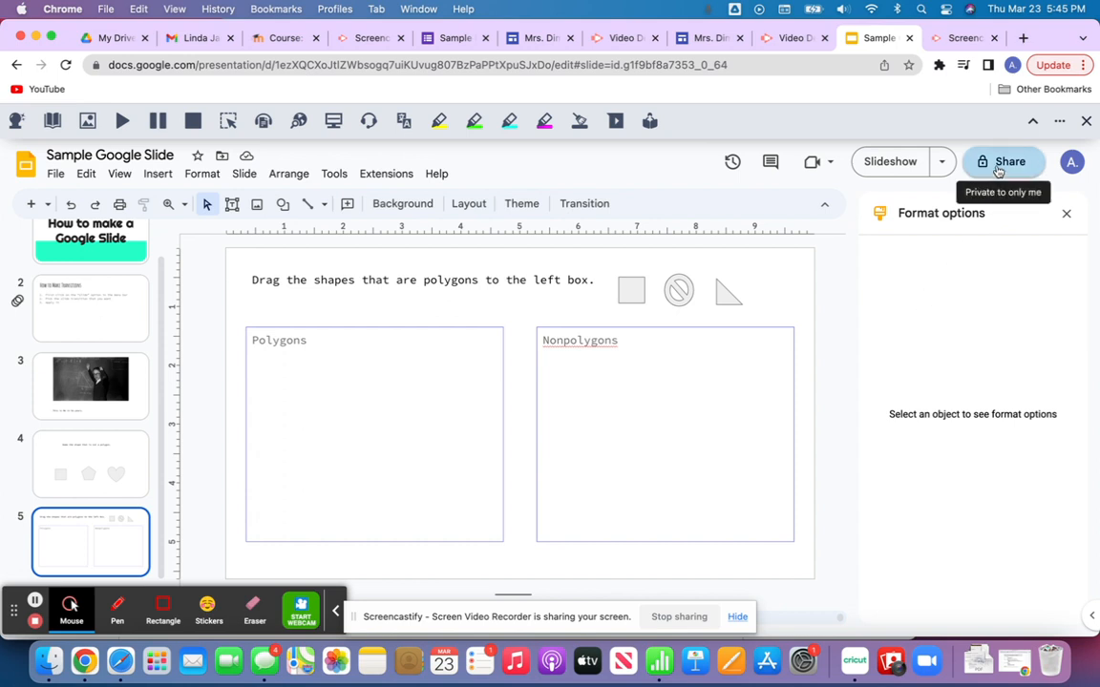
- Share the presentation with anyone with the link as Viewer and copy its sharing link
left_click(997, 169)
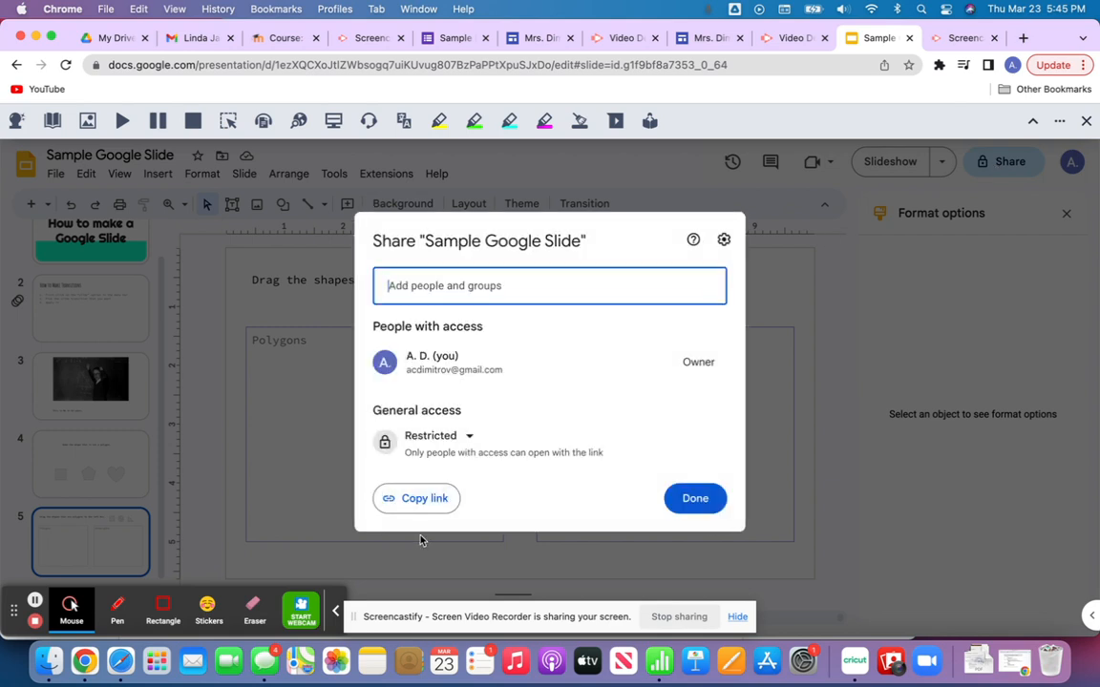
left_click(469, 437)
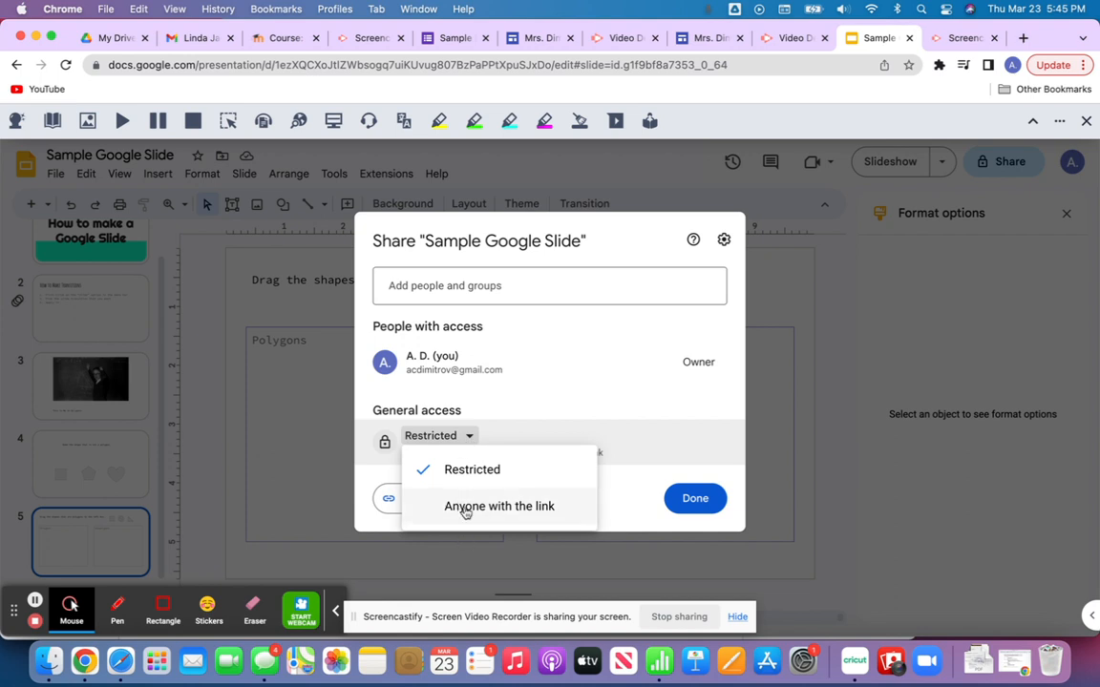
left_click(466, 508)
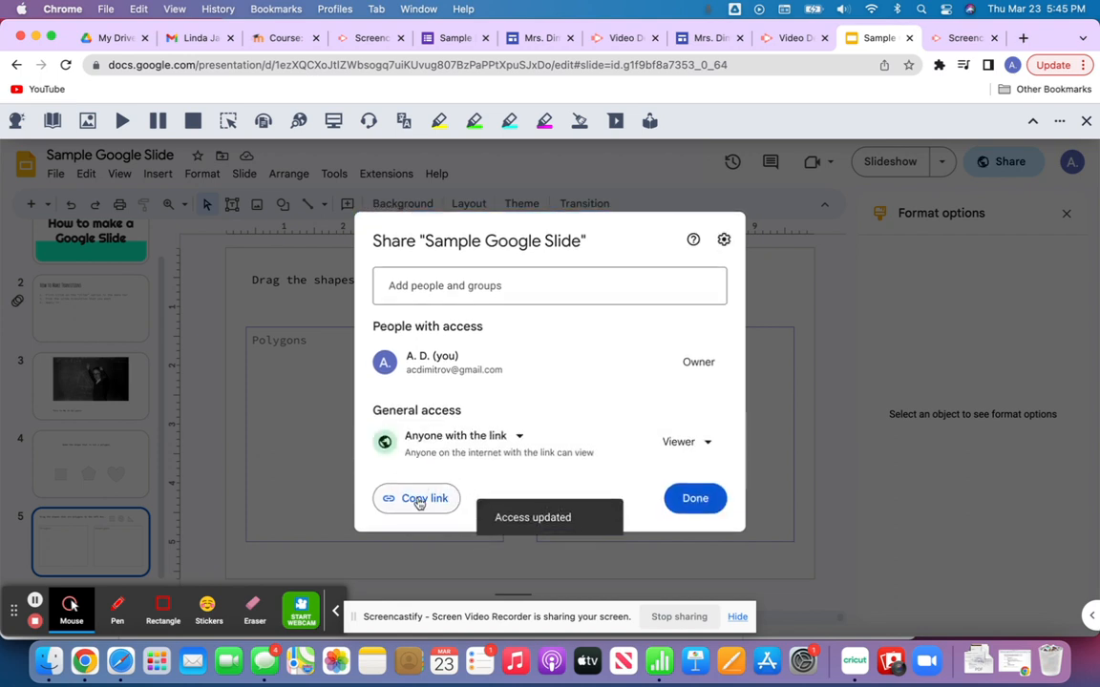
left_click(417, 504)
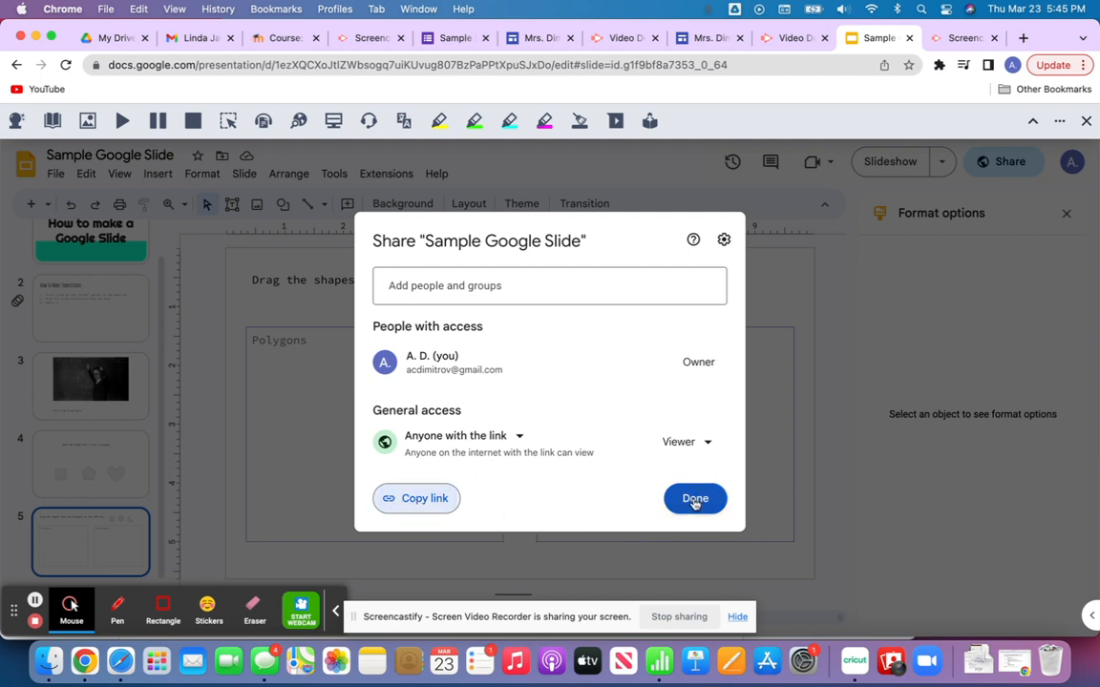
left_click(695, 502)
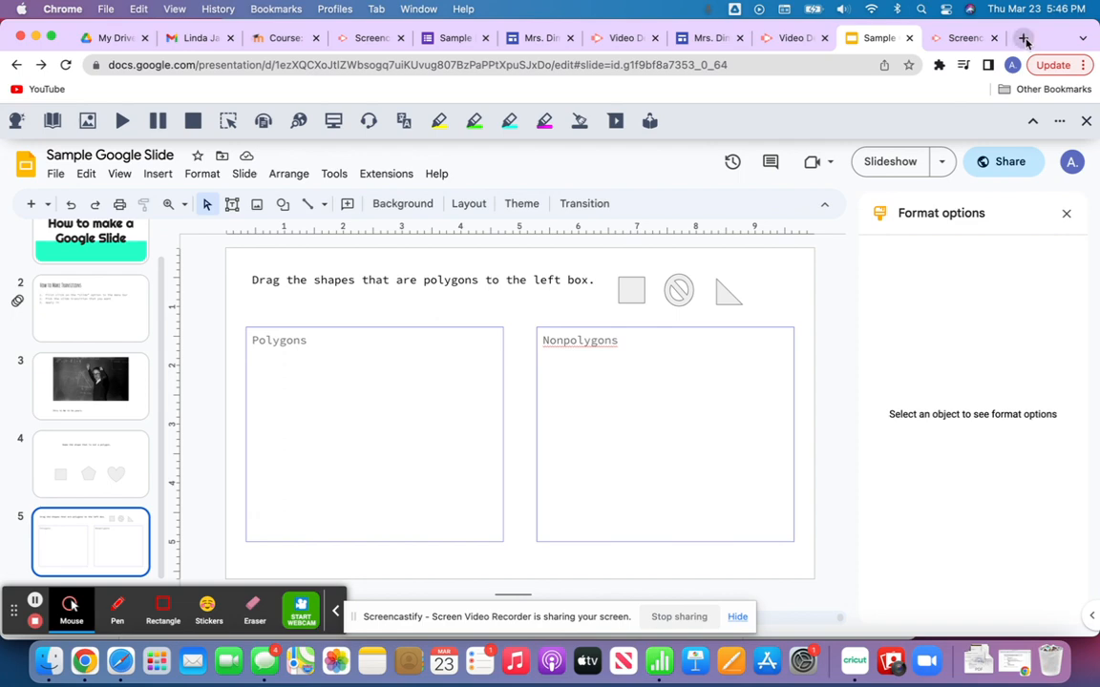
- Open Google Drive in a new browser tab
left_click(1024, 38)
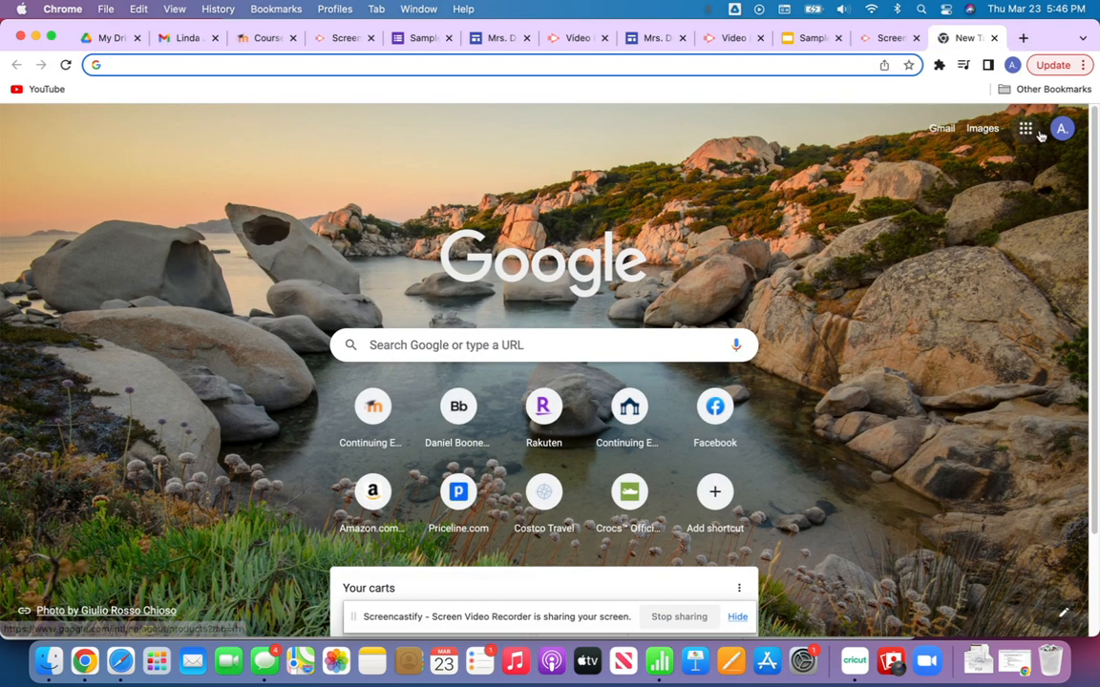
left_click(1025, 129)
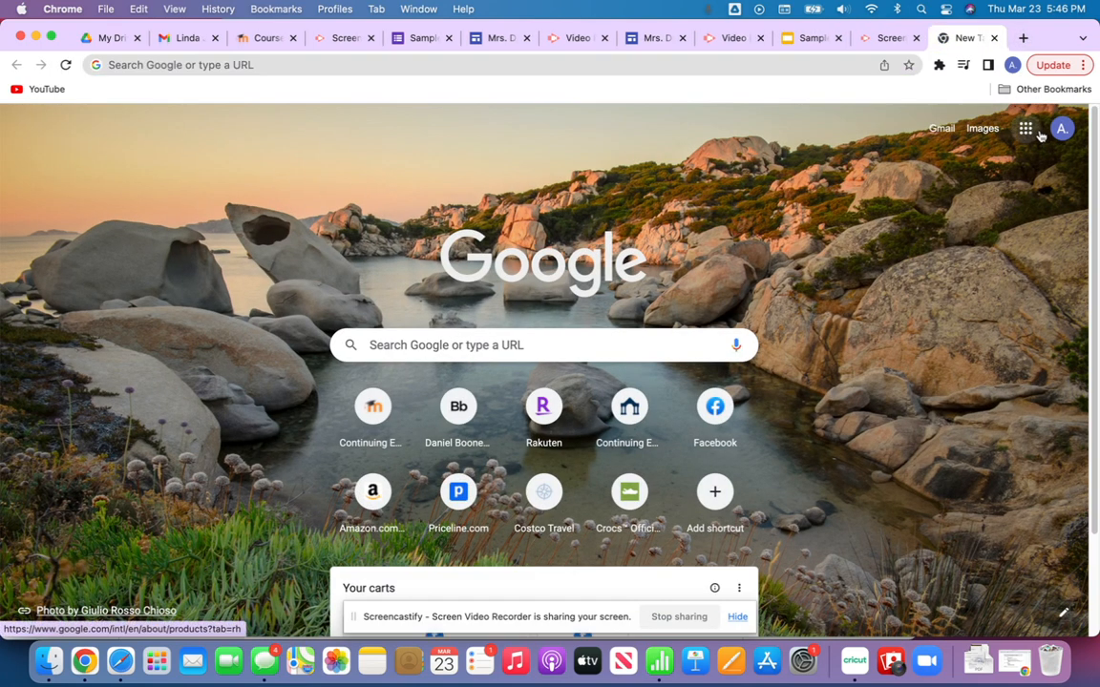
scroll(958, 362, "down", 5)
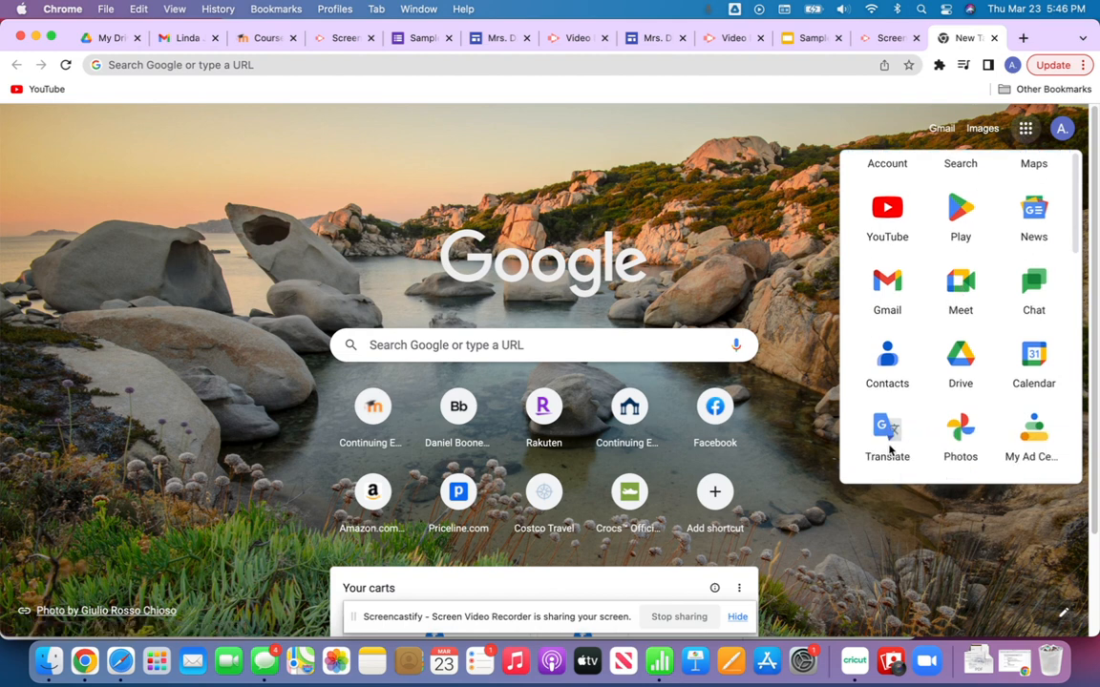
scroll(966, 404, "up", 5)
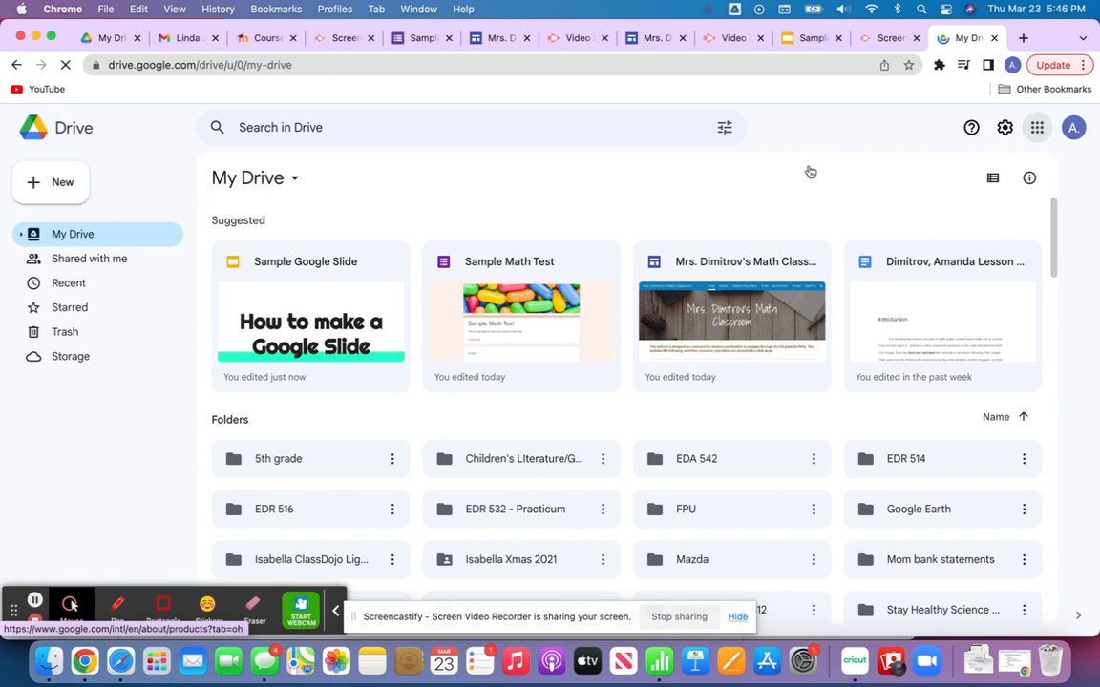
- Create a blank Google Docs document from My Drive
left_click(48, 182)
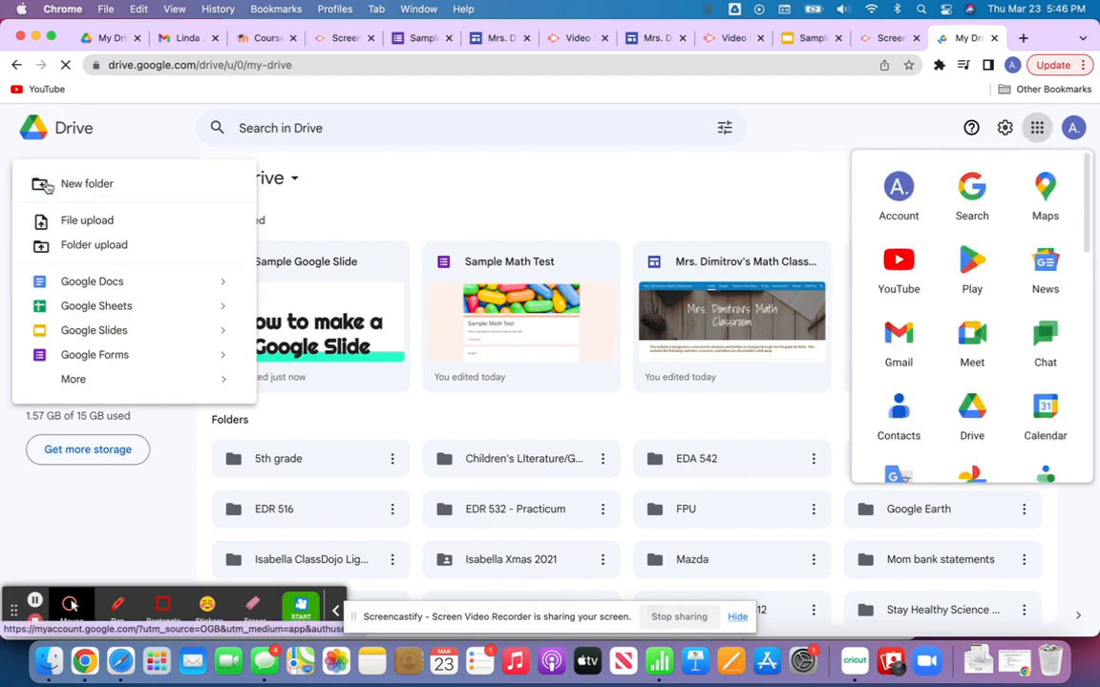
left_click(103, 287)
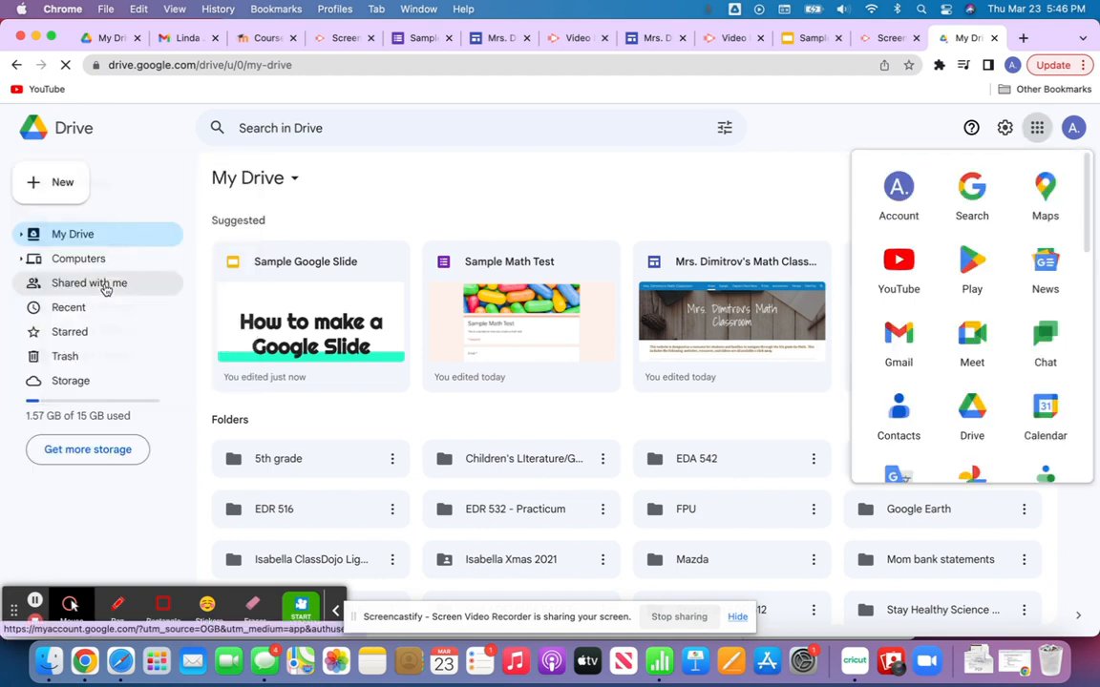
left_click(65, 184)
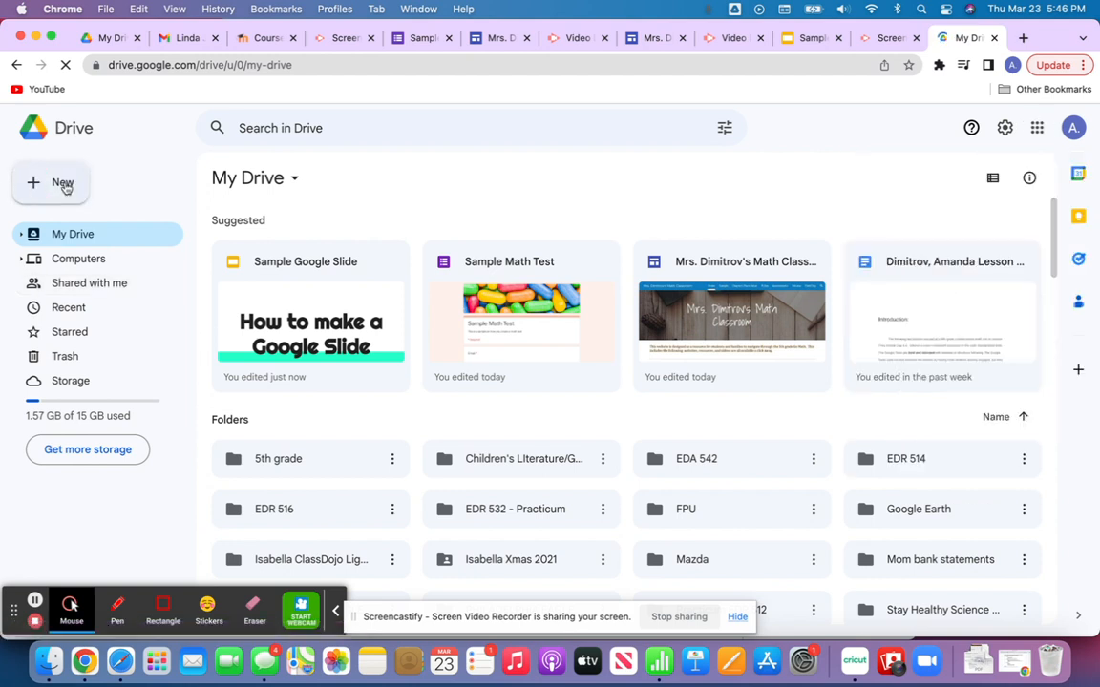
left_click(65, 186)
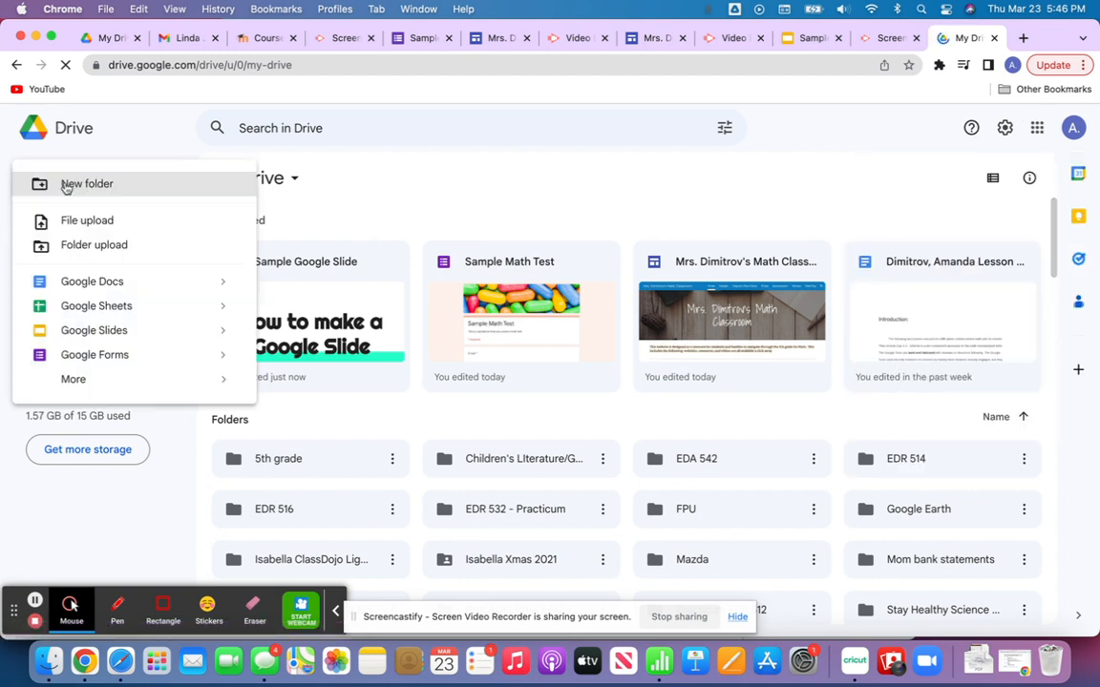
left_click(122, 285)
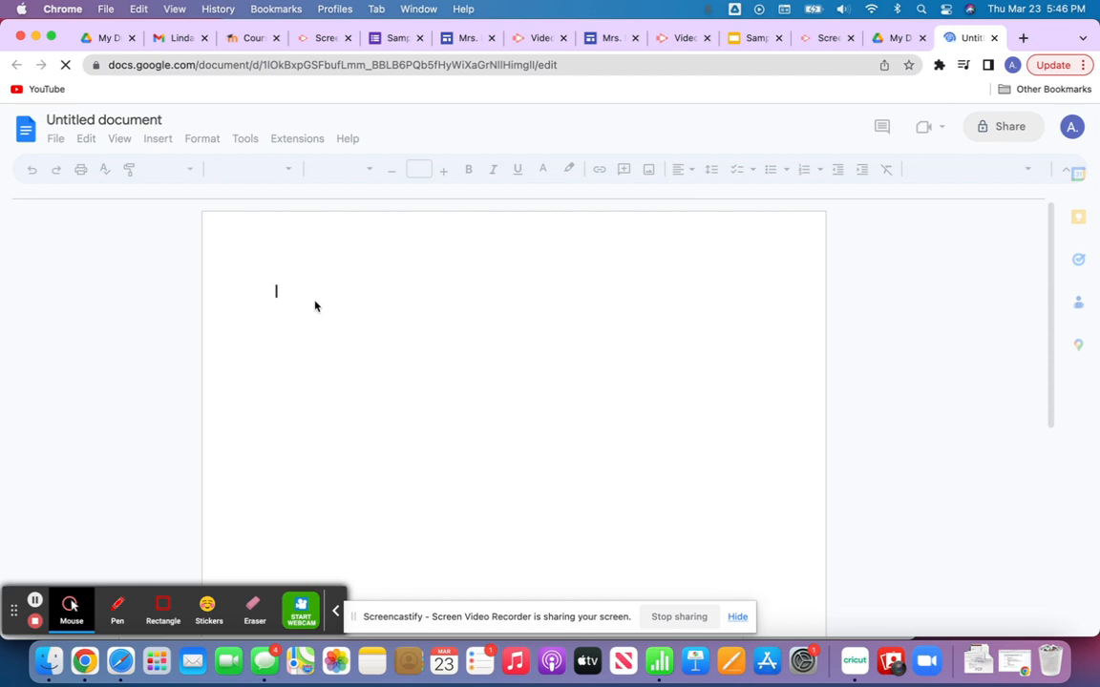
- Paste the presentation's sharing link into the document and replace its ending "edit?usp=sharing" with "copy"
left_click(280, 293)
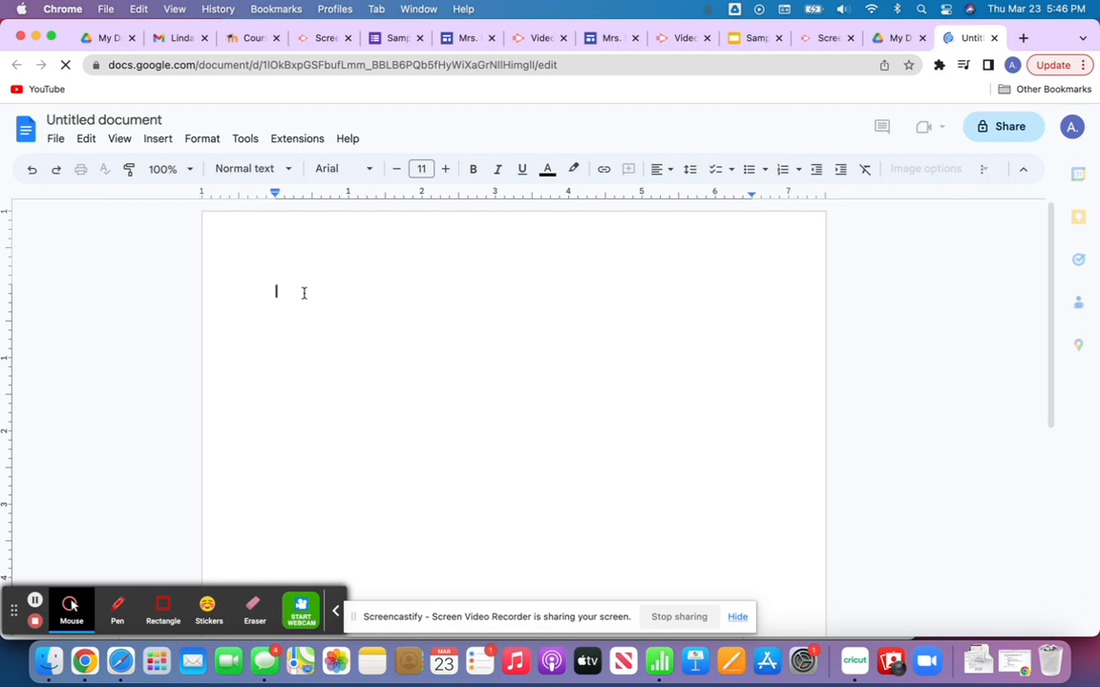
key("super+v")
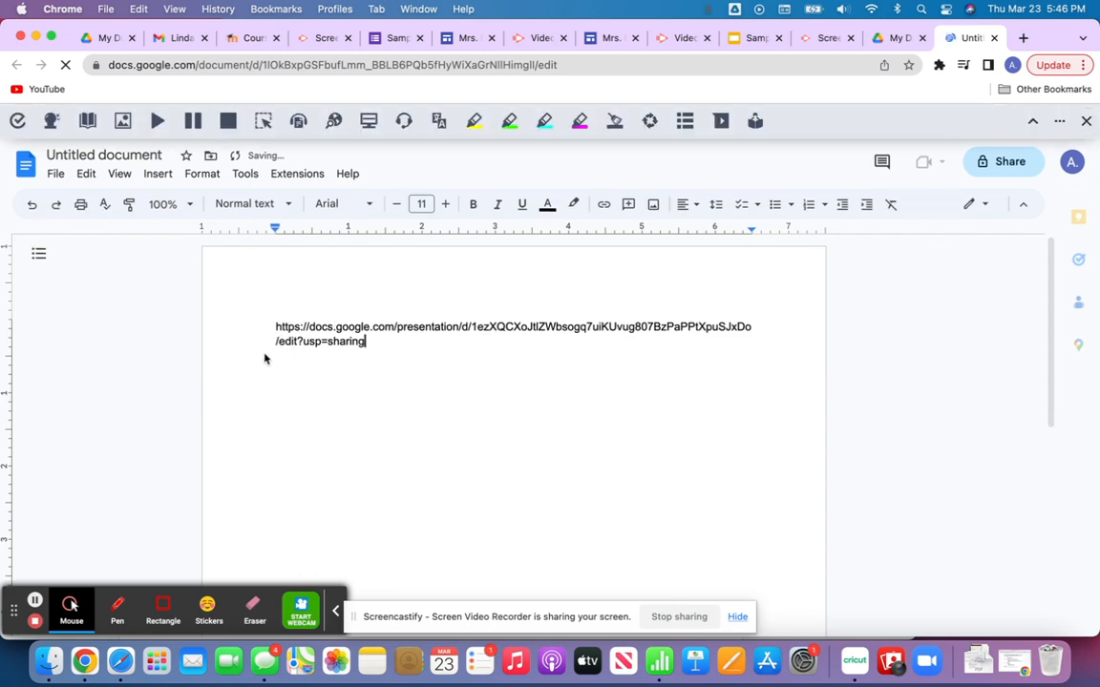
left_click_drag(278, 341, 375, 341)
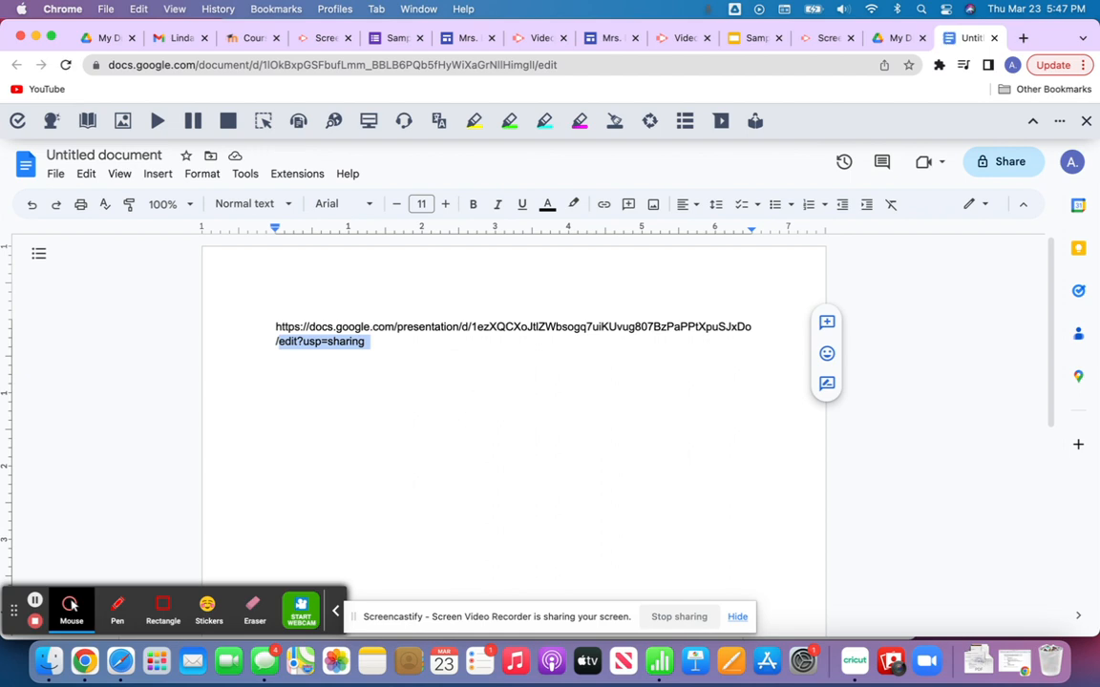
type("copy")
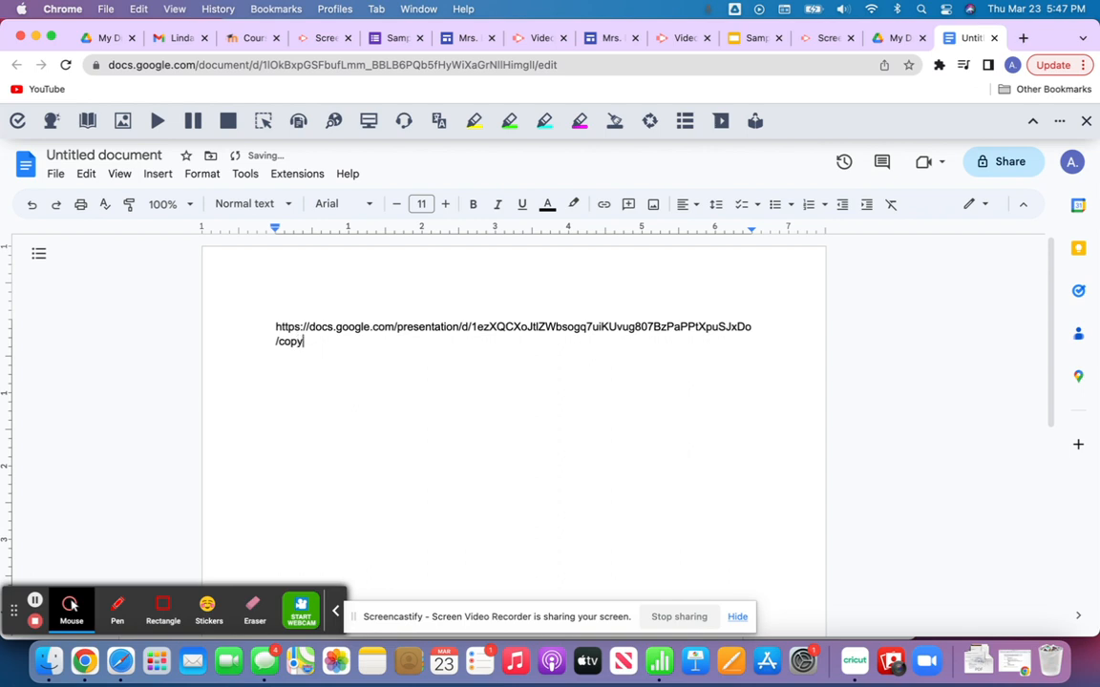
- Turn the entire edited URL ending in "/copy" into a hyperlink and open it to test the copy page
left_click(327, 448)
left_click_drag(273, 326, 306, 341)
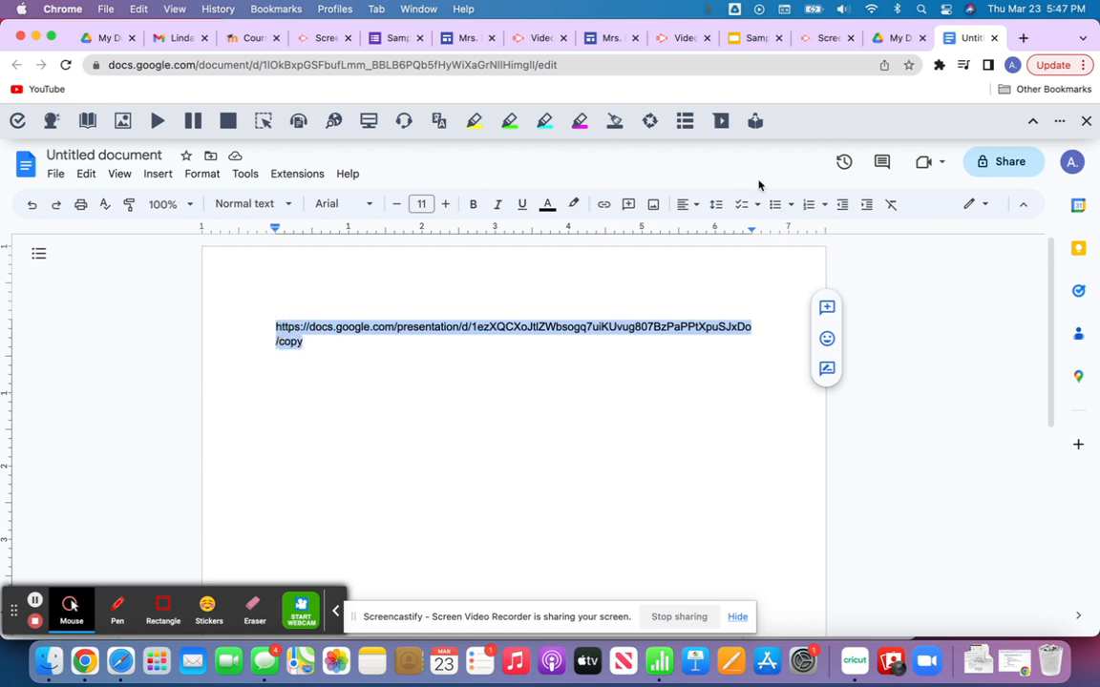
left_click(604, 205)
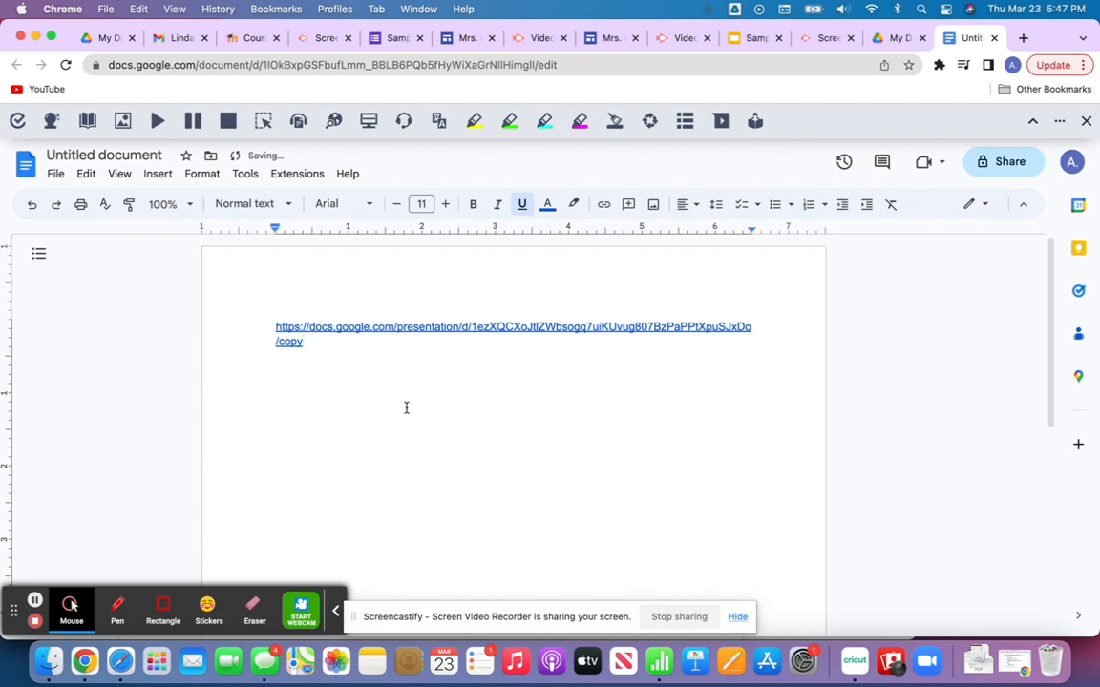
left_click(331, 328)
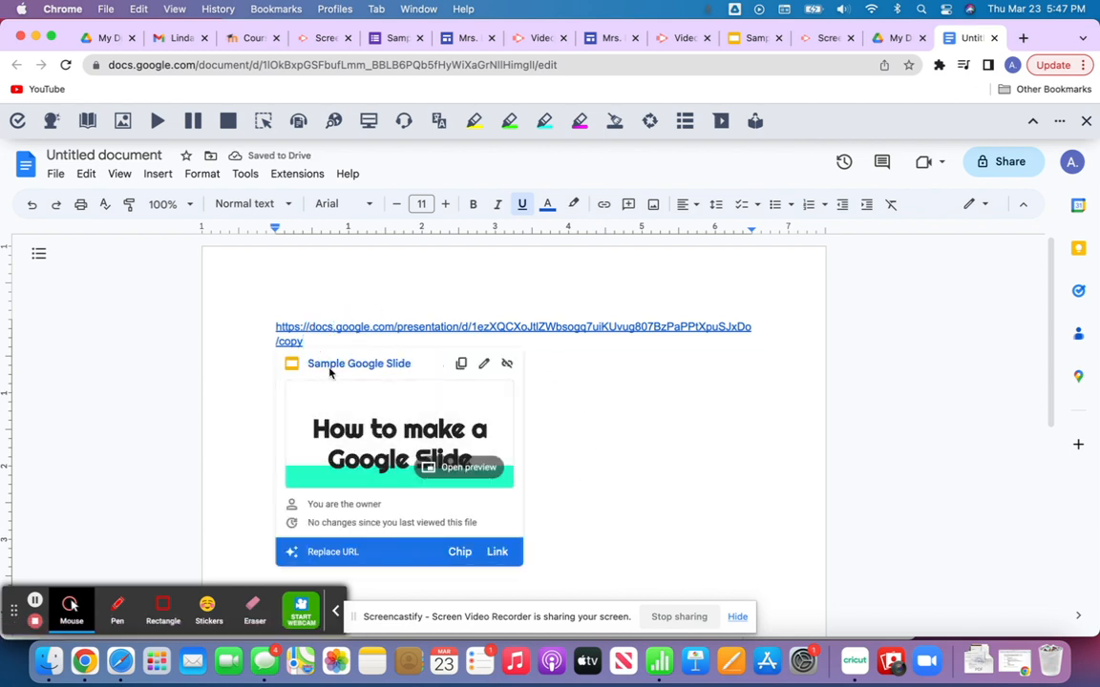
left_click(330, 372)
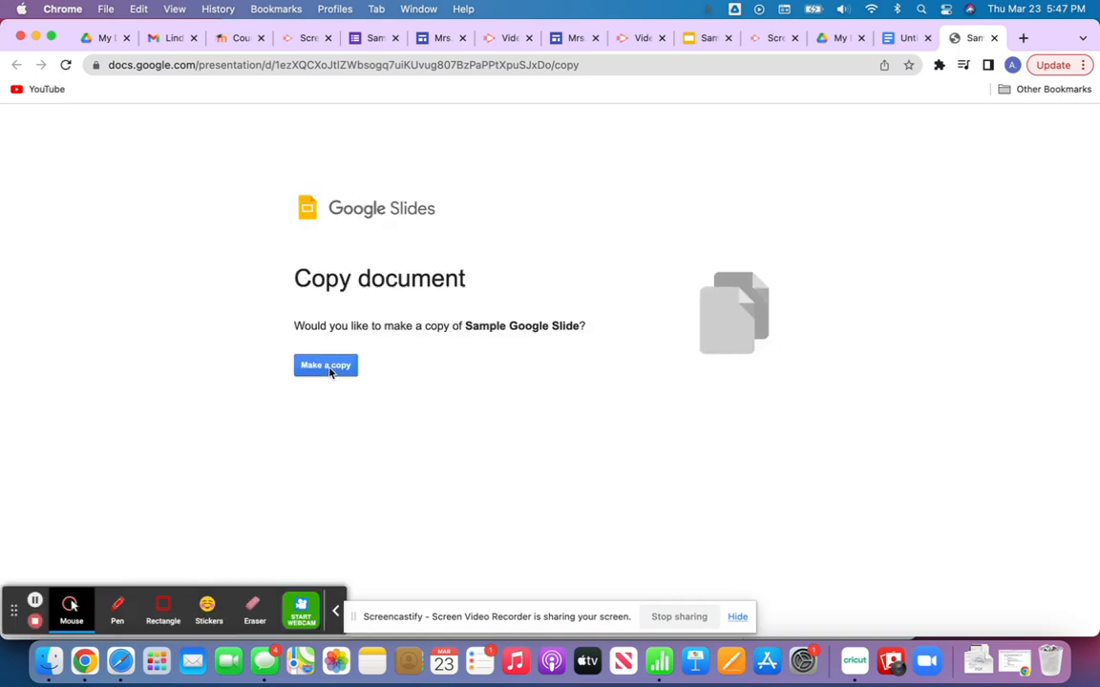